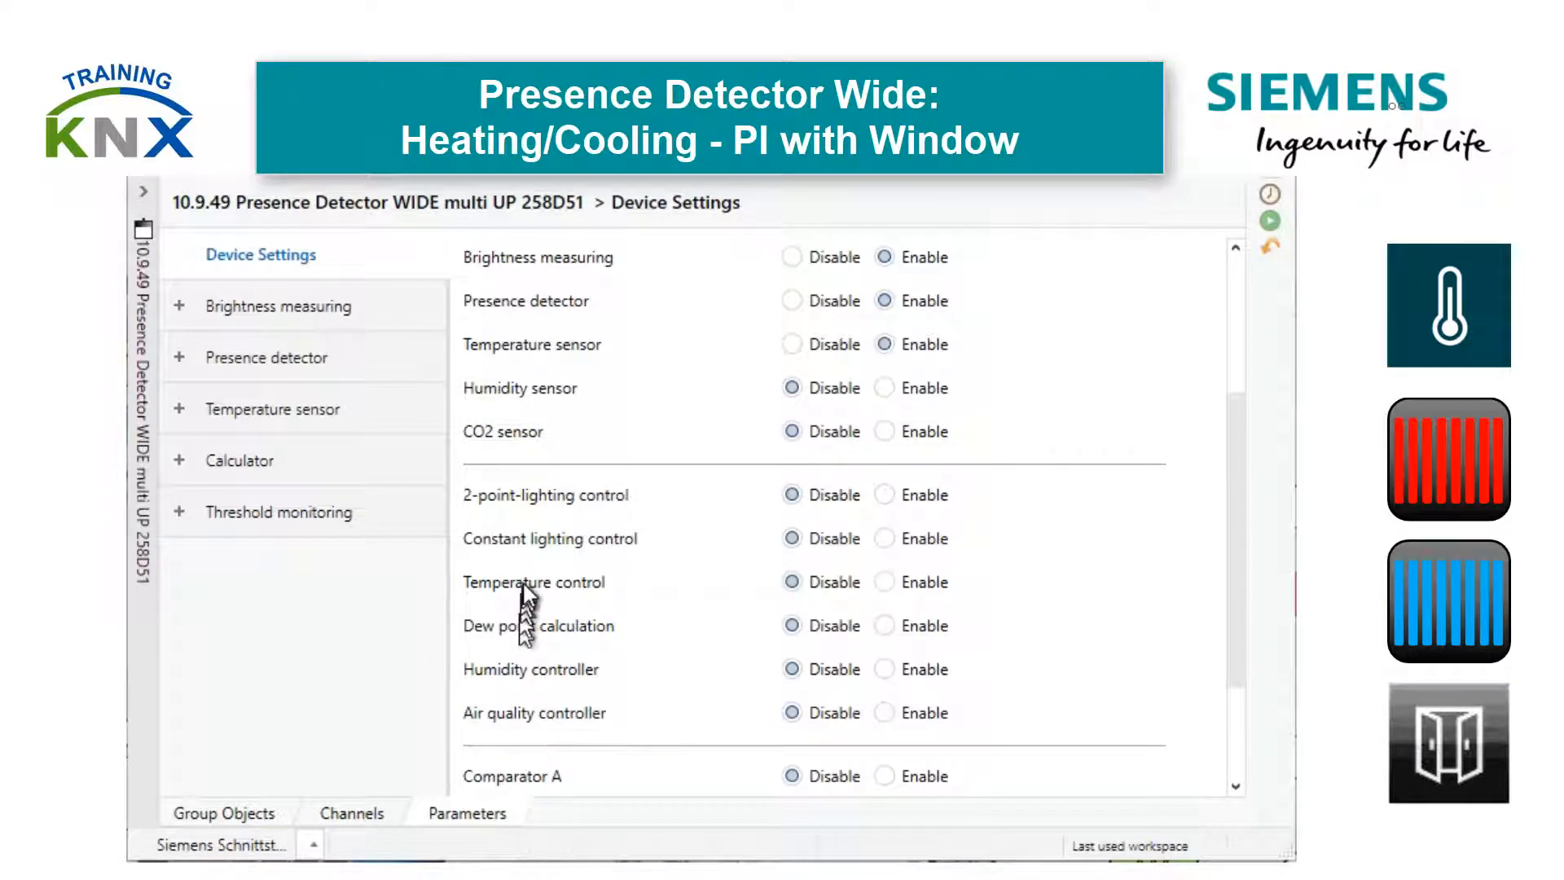
Enable temperature control in the device settings and open its general Temperature control parameters.
{"action": "left_click", "coordinate": [886, 582]}
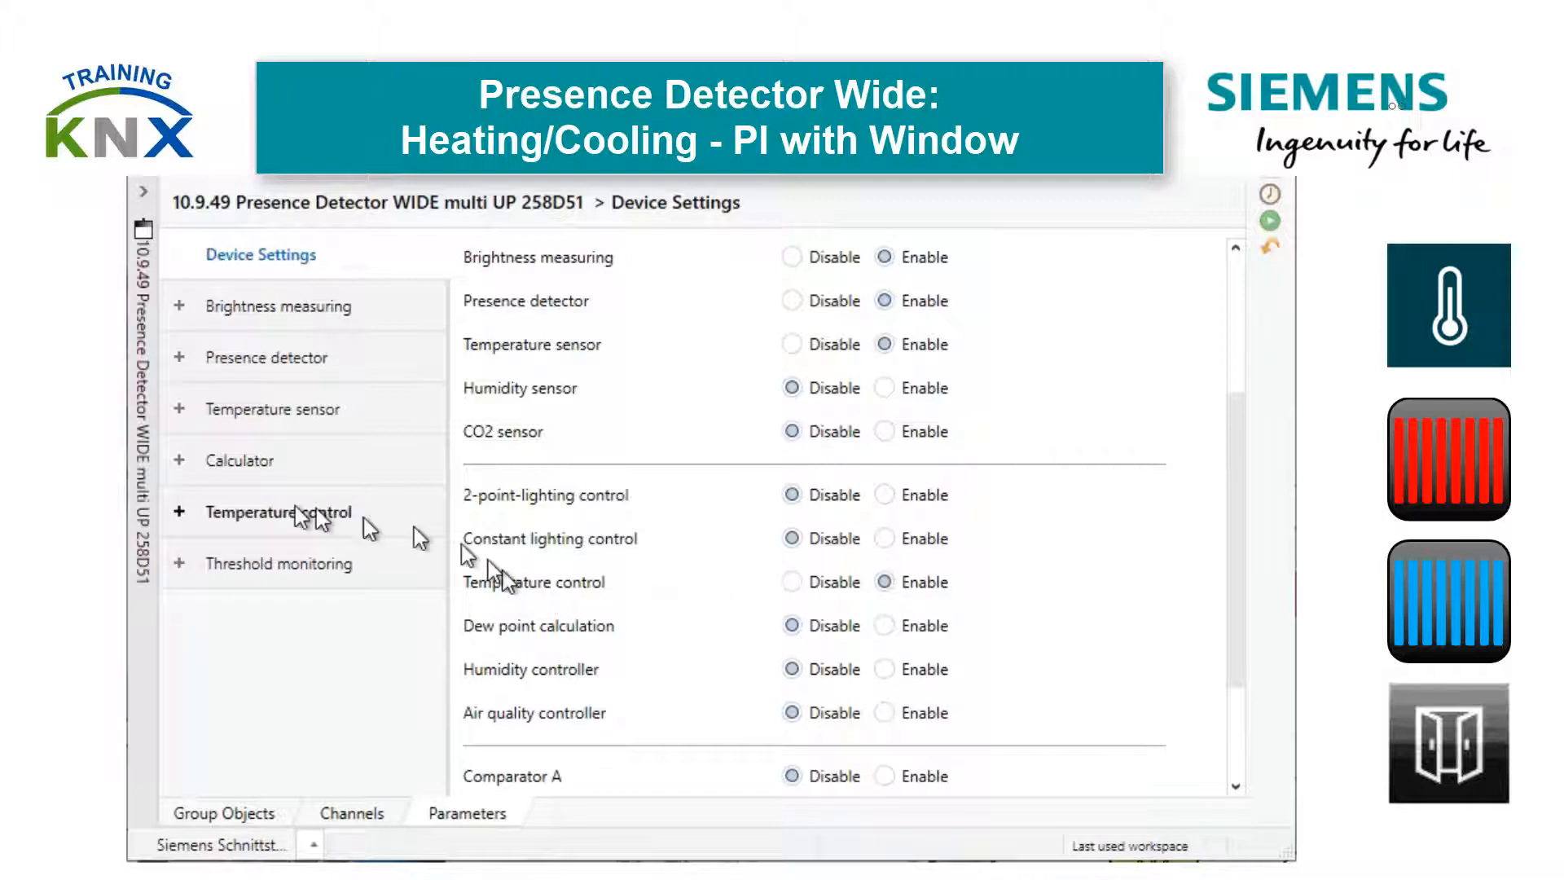
{"action": "left_click", "coordinate": [180, 511]}
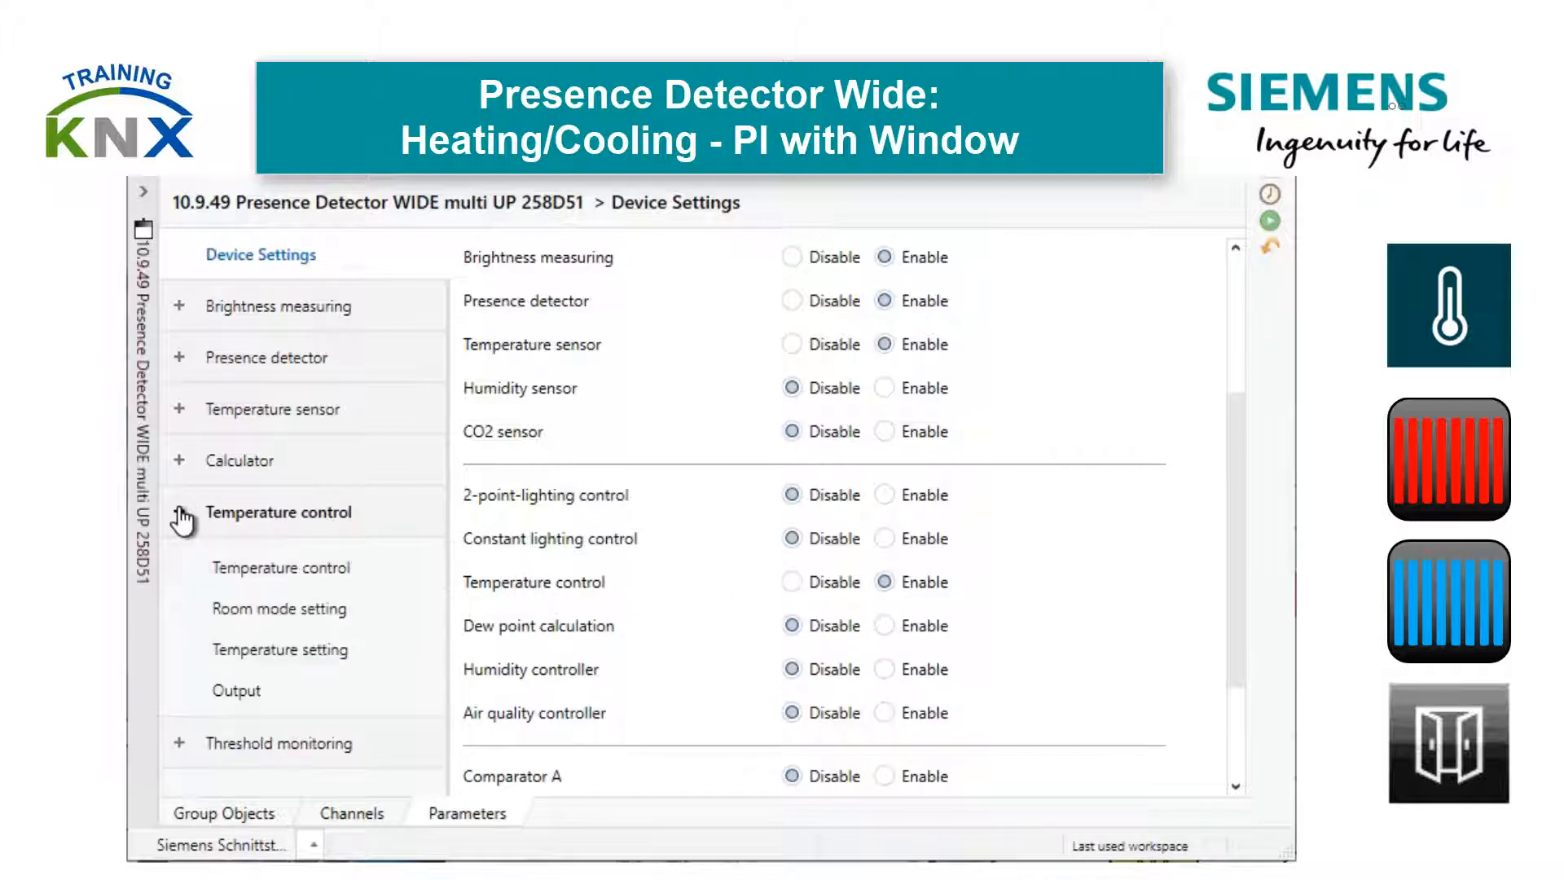
{"action": "left_click", "coordinate": [343, 572]}
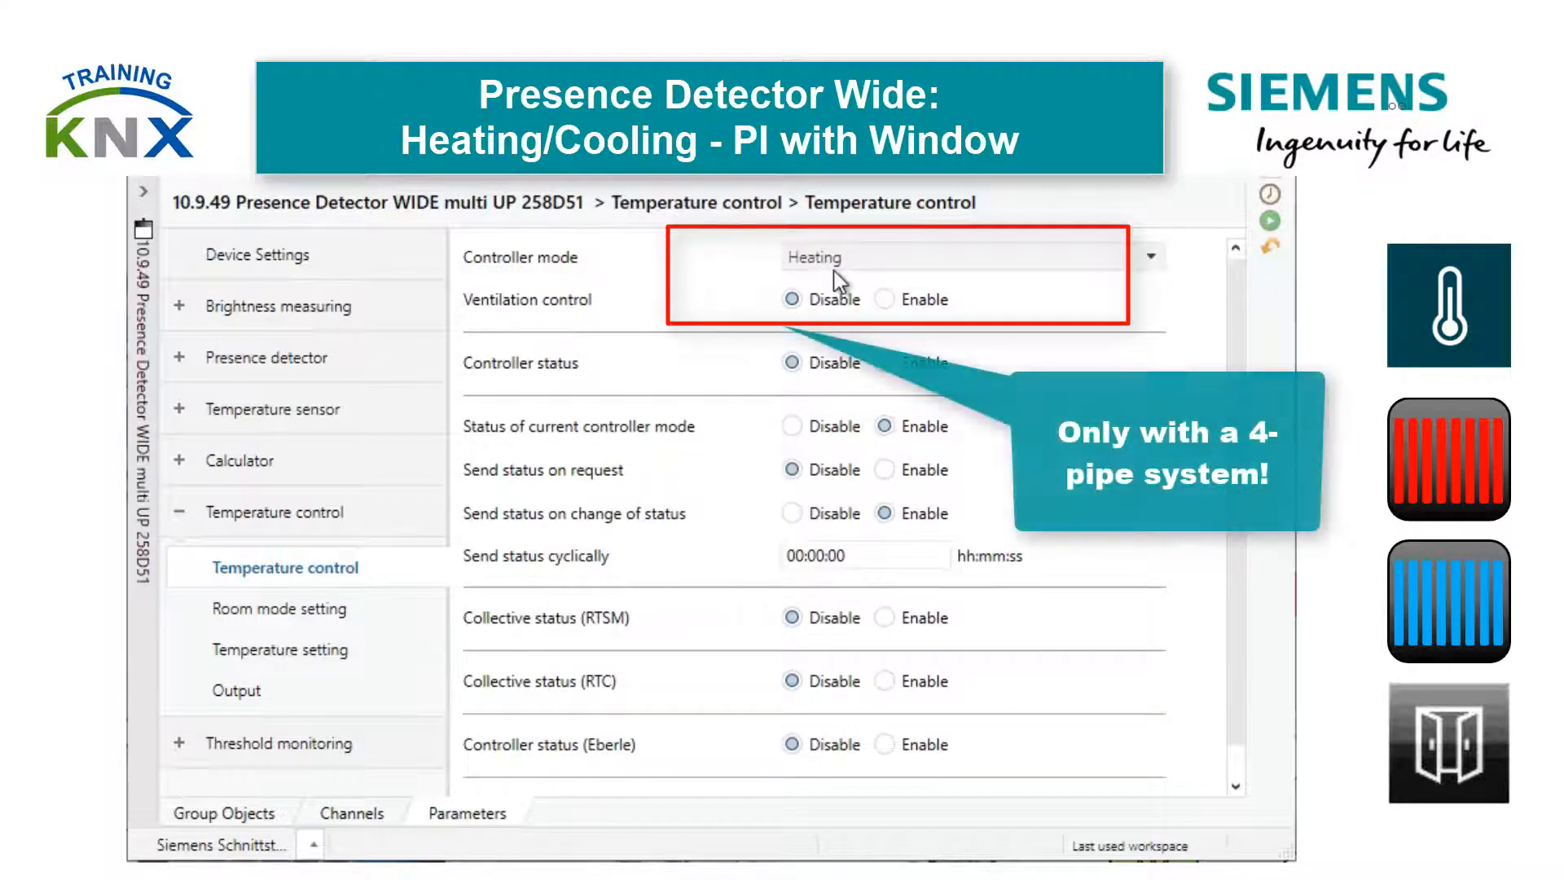
Set the controller mode to Heating and cooling, with switching between heating and cooling done automatically.
{"action": "left_click", "coordinate": [836, 257]}
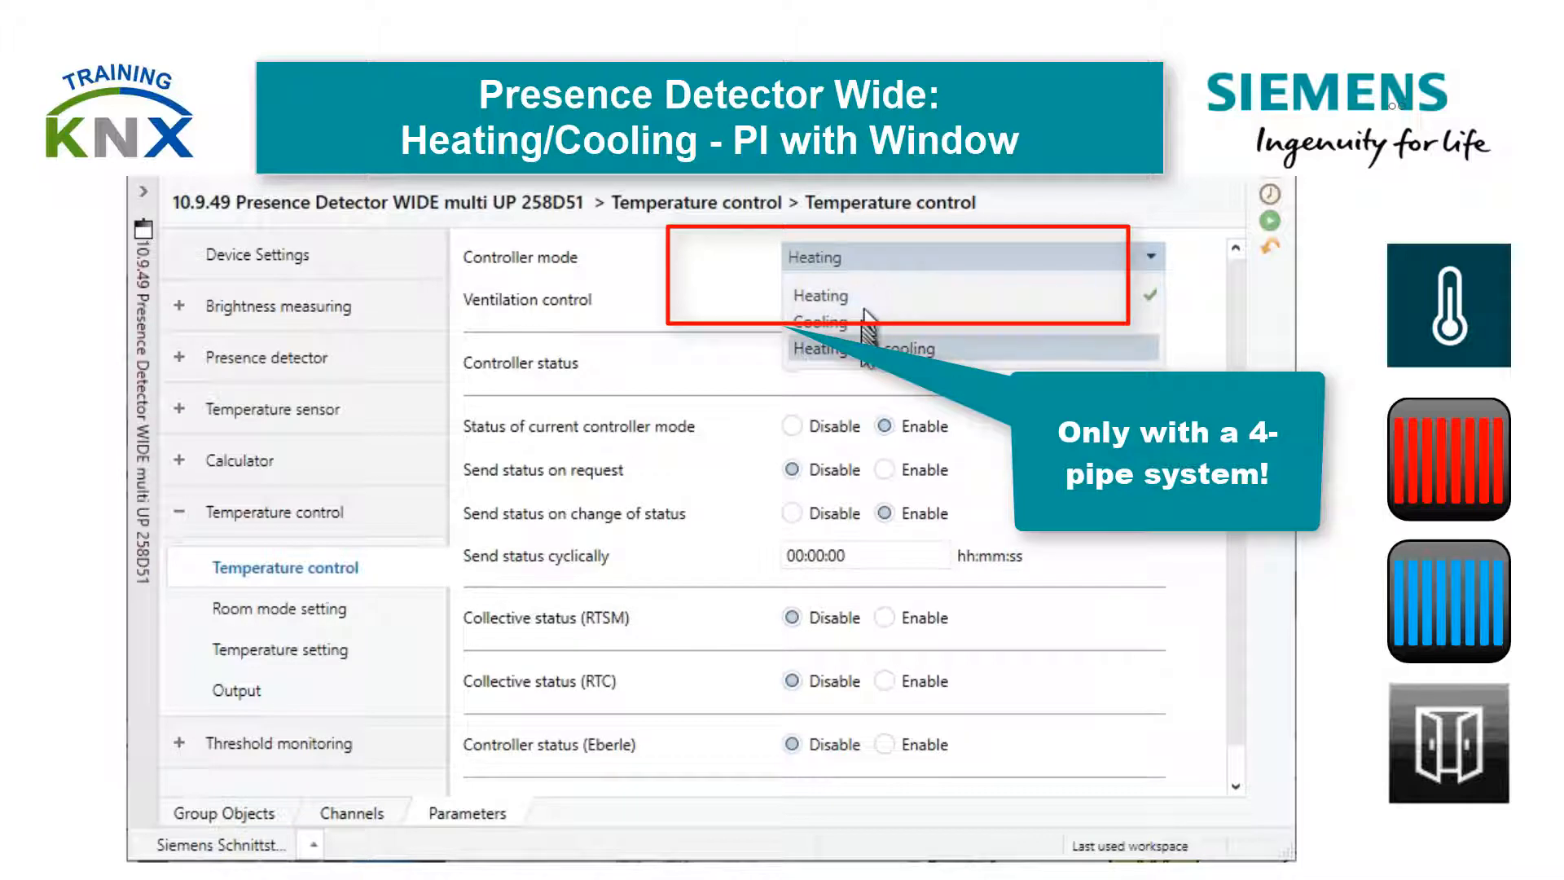
{"action": "left_click", "coordinate": [865, 348]}
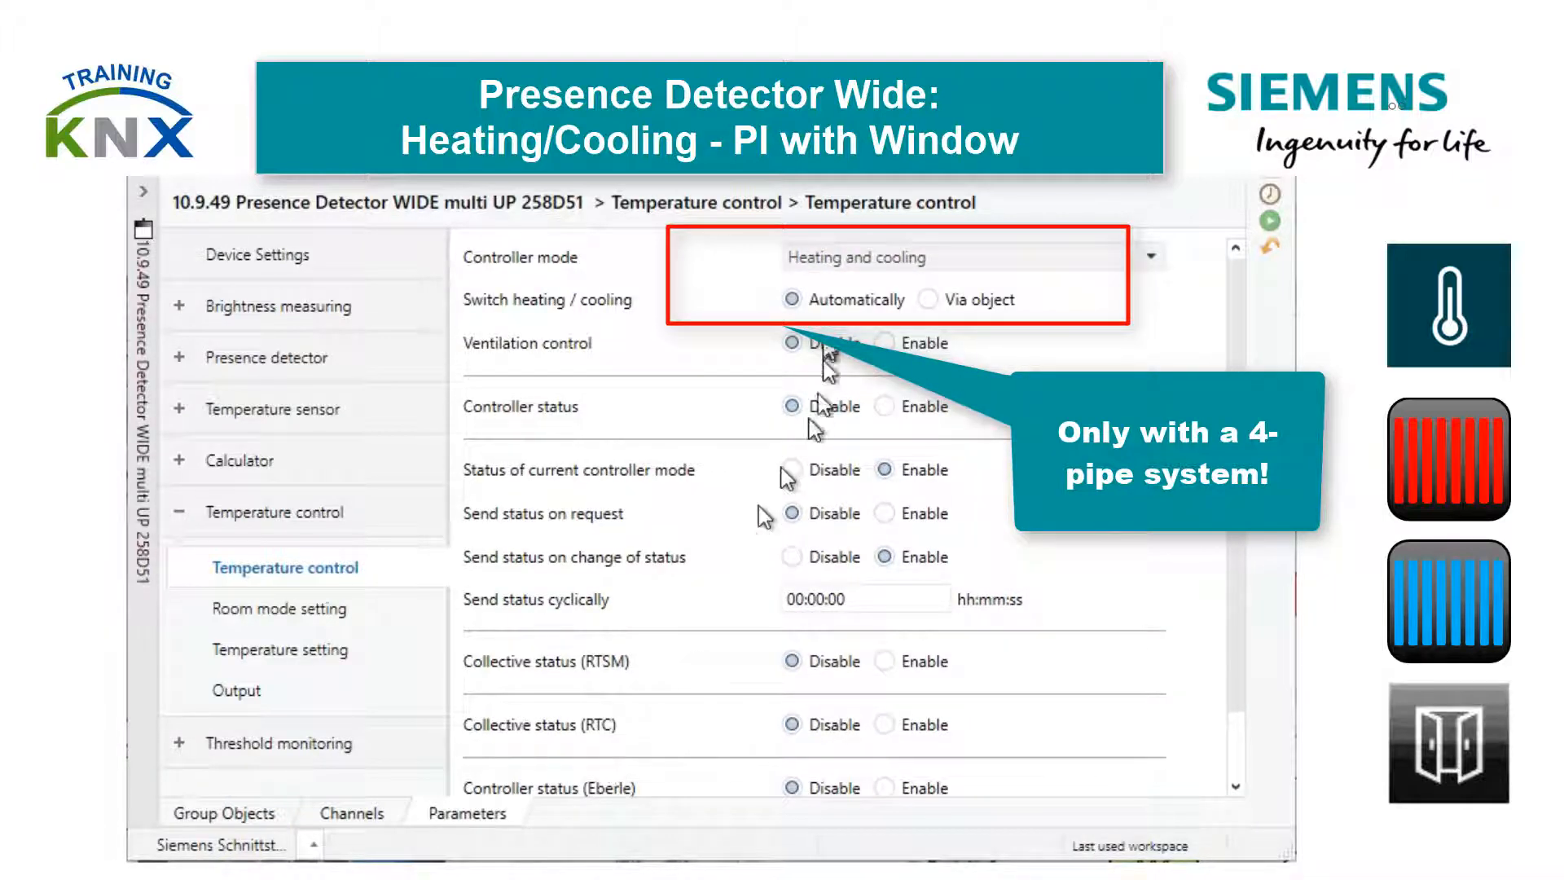
{"action": "left_click", "coordinate": [931, 306]}
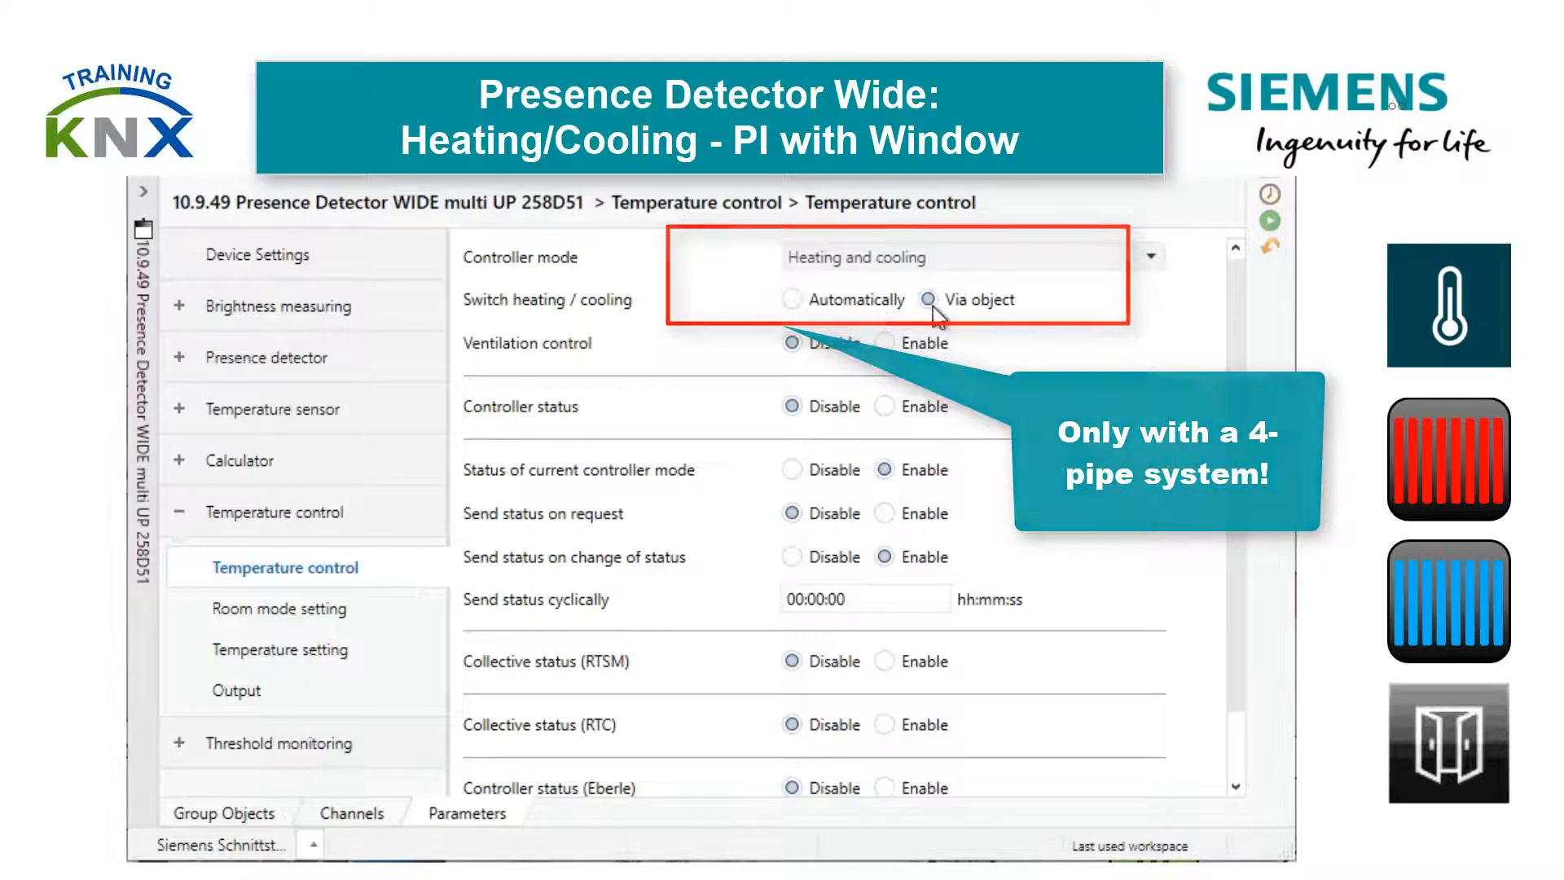
{"action": "left_click", "coordinate": [873, 306]}
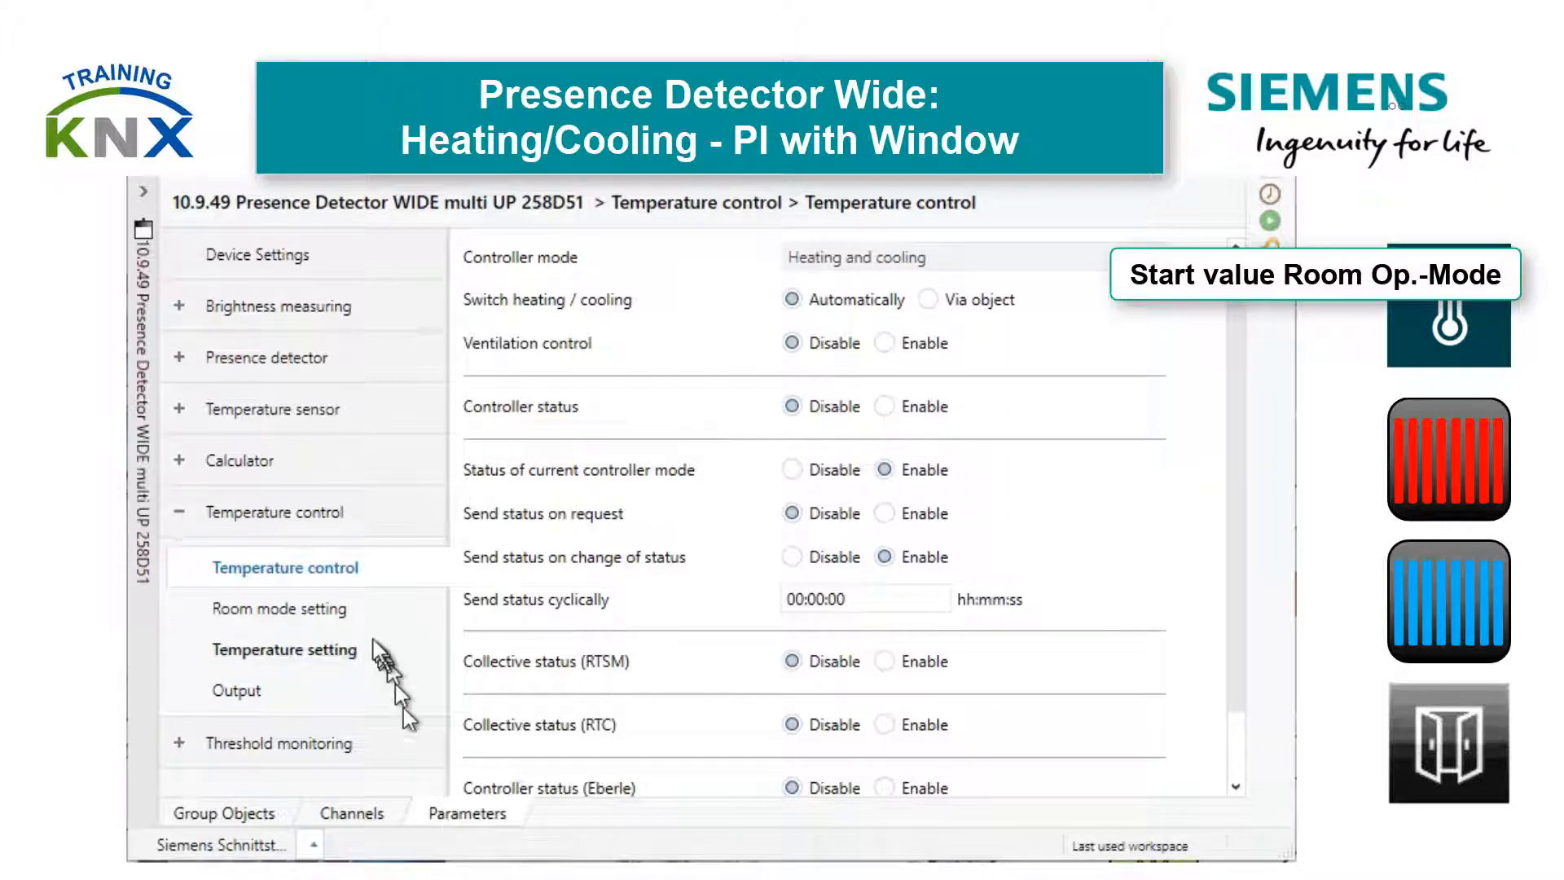
In the room mode settings, set the initial value after bus voltage recovery to Pre-comfort mode.
{"action": "left_click", "coordinate": [338, 616]}
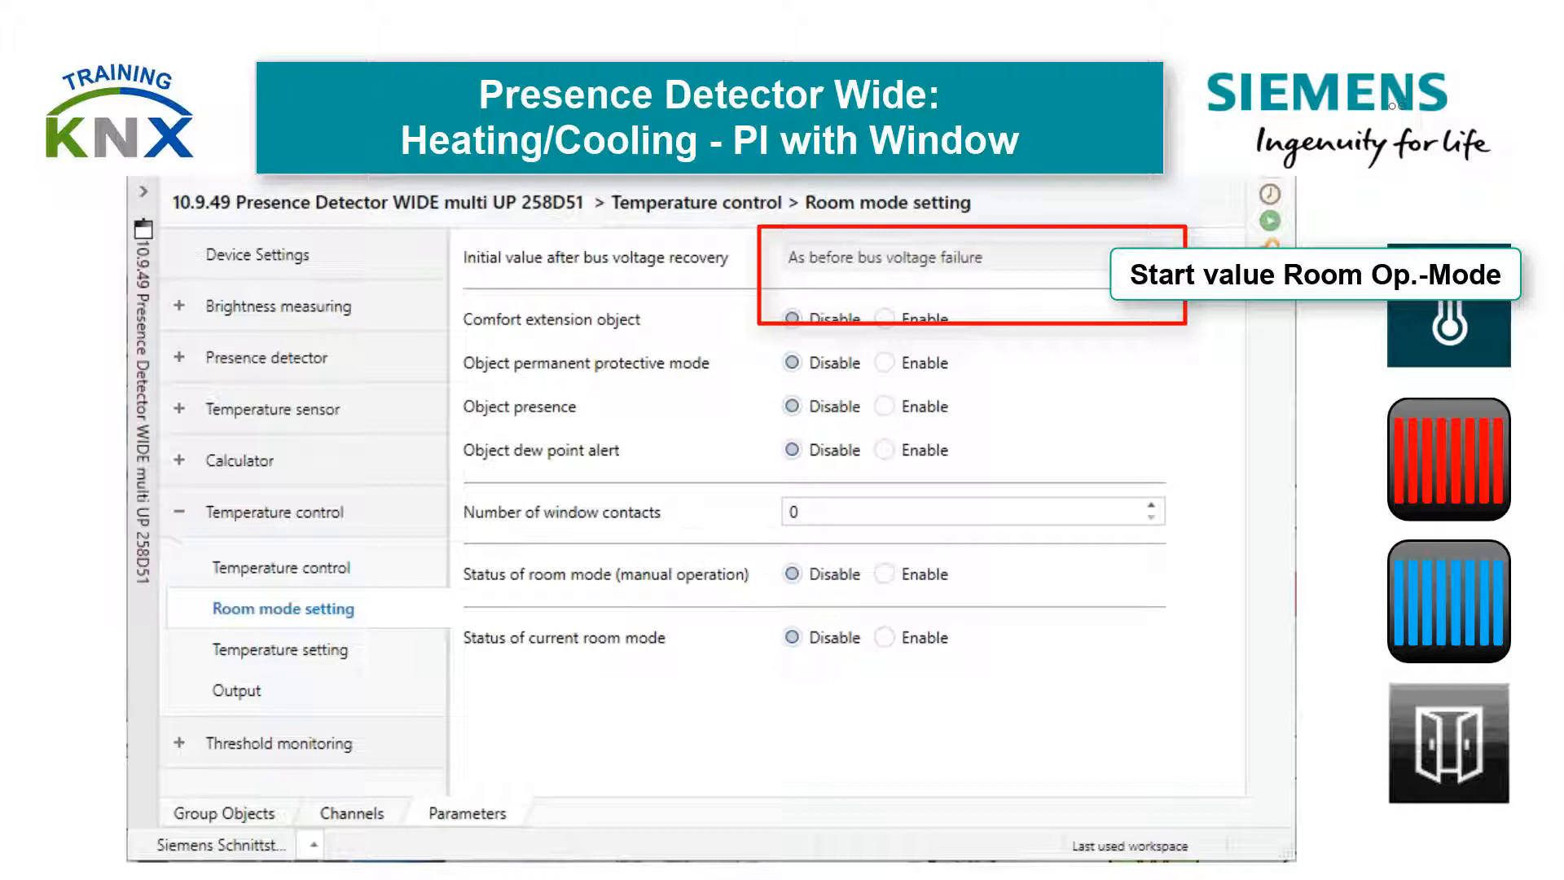
{"action": "left_click", "coordinate": [921, 264]}
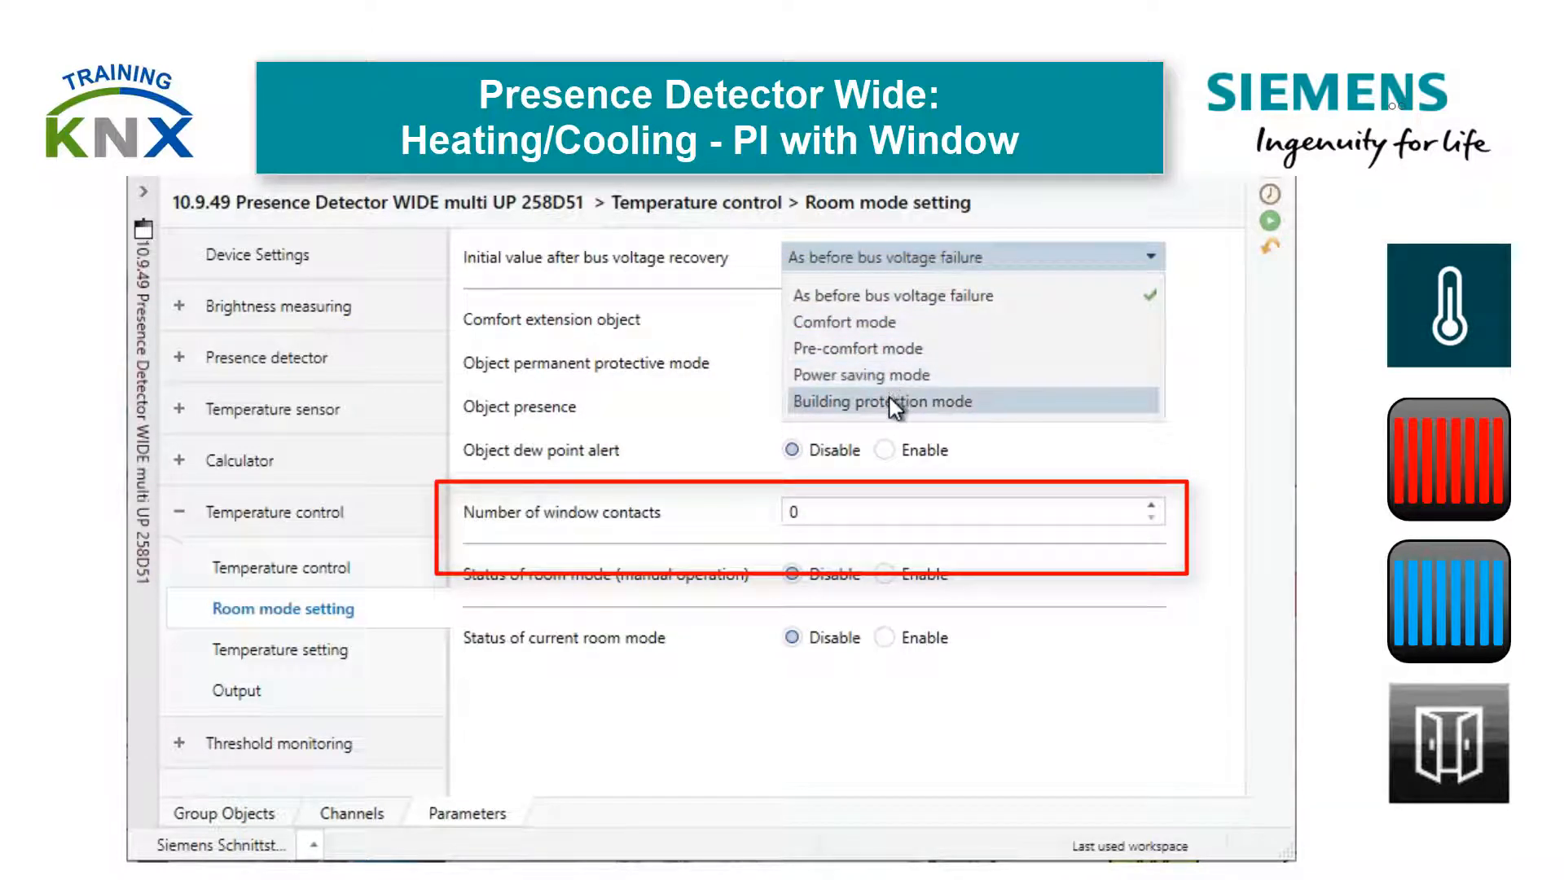
{"action": "left_click", "coordinate": [892, 352]}
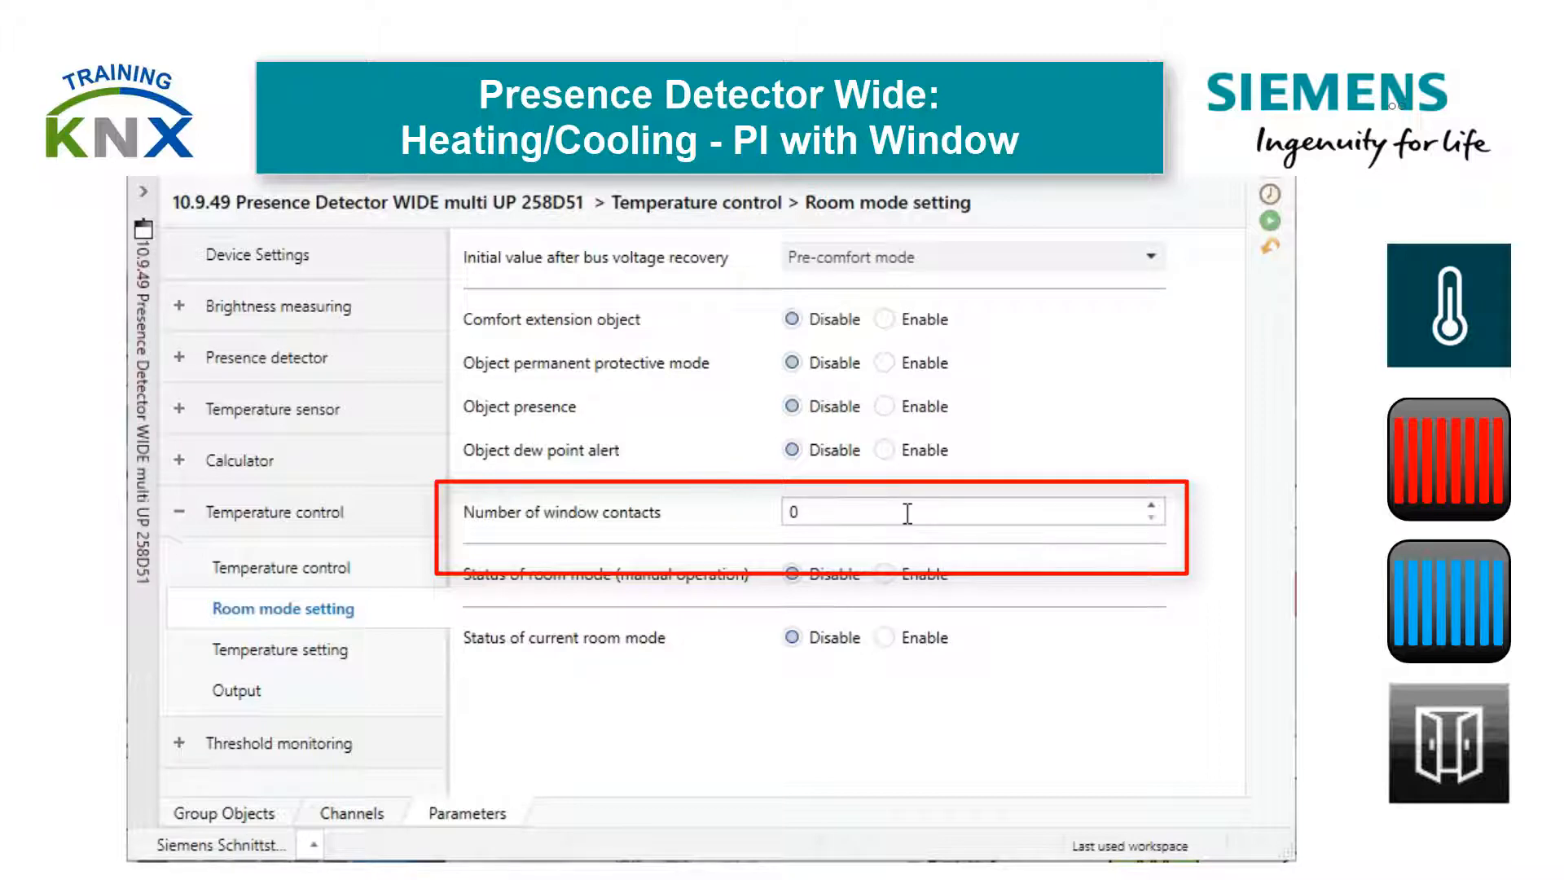
Set the number of window contacts to 1 and the delay of reaction to open windows to 00:00:00.
{"action": "left_click", "coordinate": [1153, 508]}
{"action": "left_click", "coordinate": [1152, 507]}
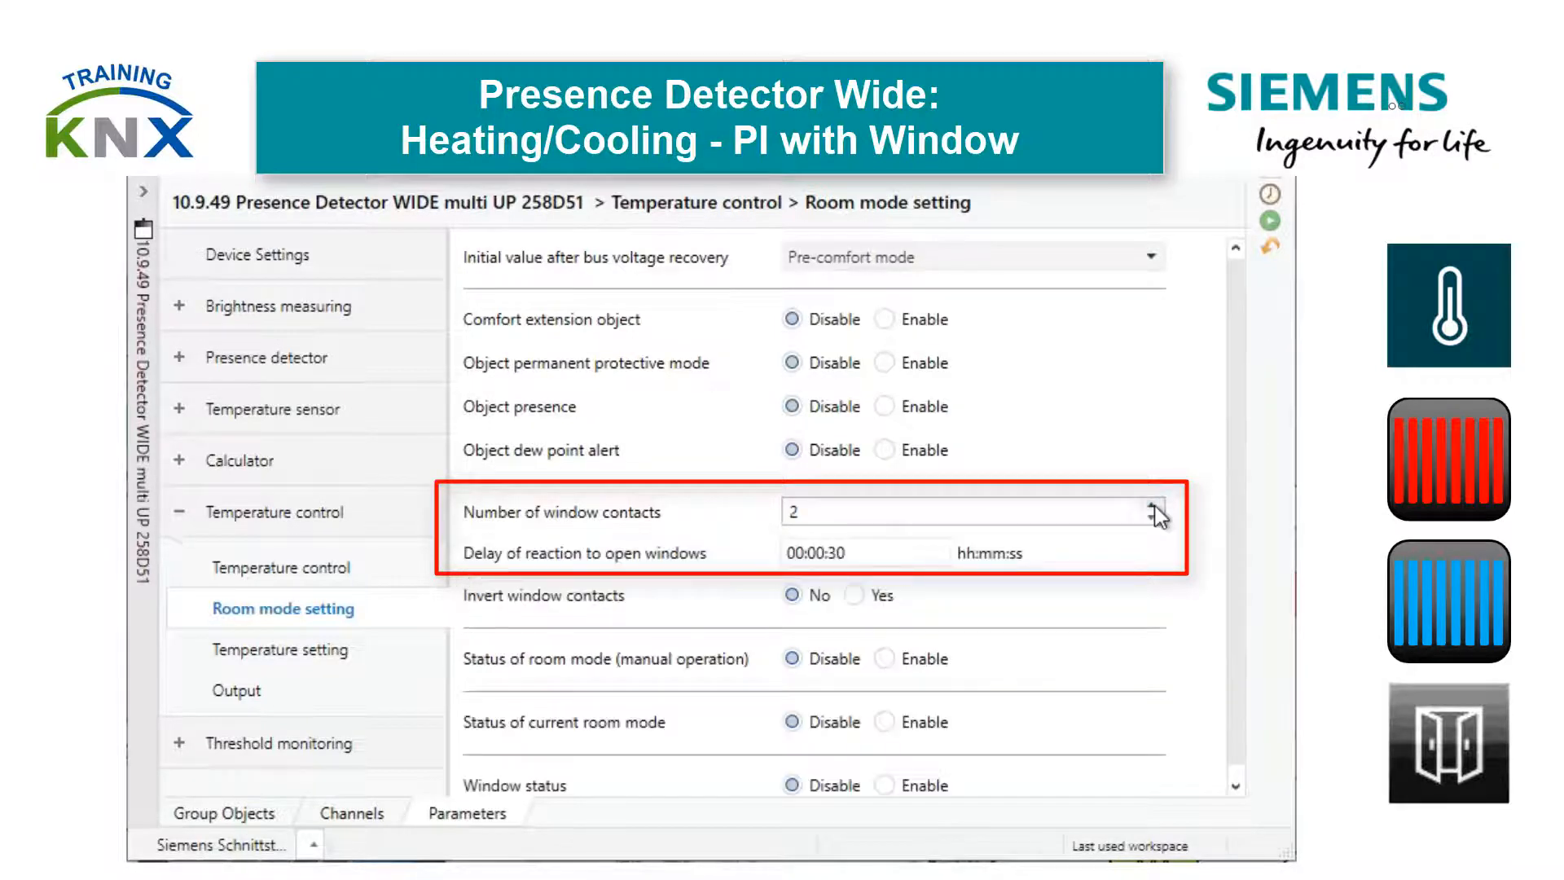
{"action": "left_click", "coordinate": [1152, 516]}
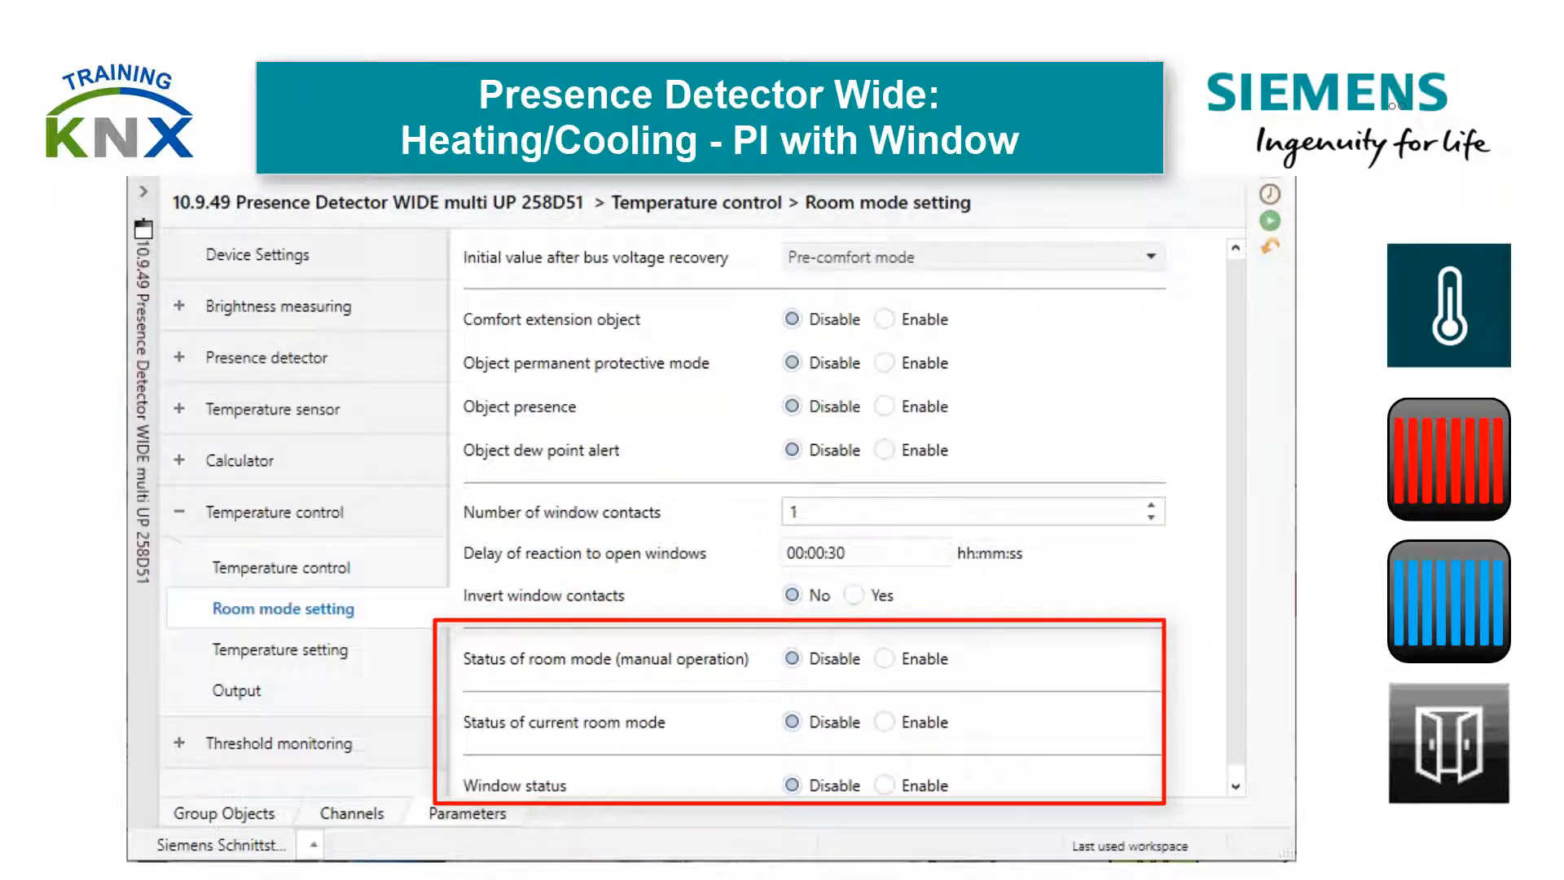
{"action": "double_click", "coordinate": [862, 553]}
{"action": "type", "text": "0"}
Enable the window status and display the temperature setpoint settings.
{"action": "scroll", "coordinate": [853, 697], "scroll_direction": "down", "scroll_amount": 1}
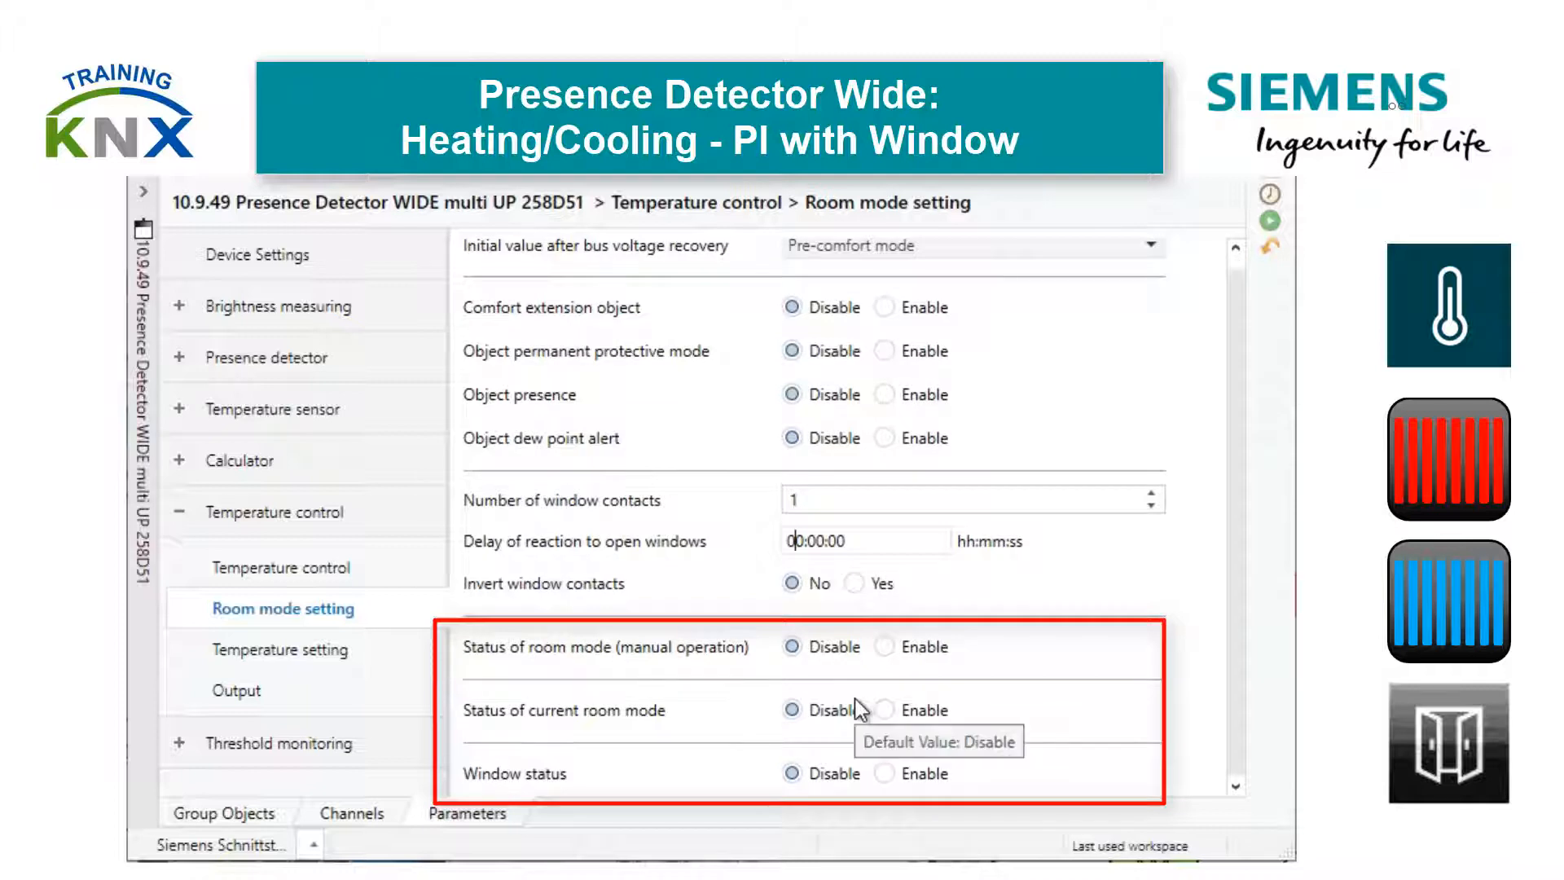
{"action": "left_click", "coordinate": [882, 771]}
{"action": "scroll", "coordinate": [937, 717], "scroll_direction": "down", "scroll_amount": 3}
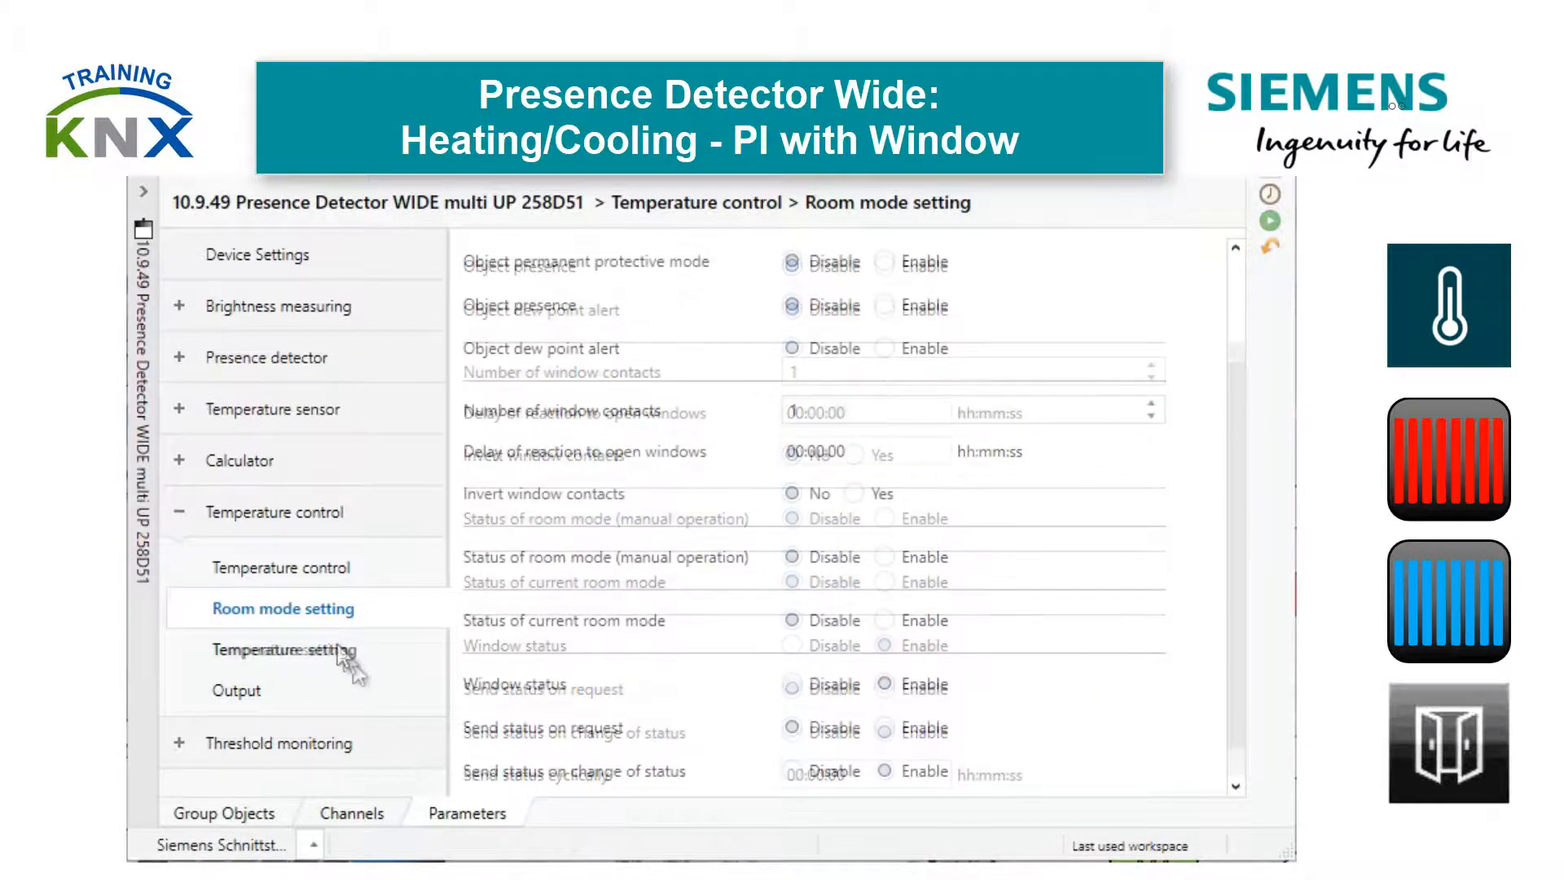
{"action": "left_click", "coordinate": [342, 651]}
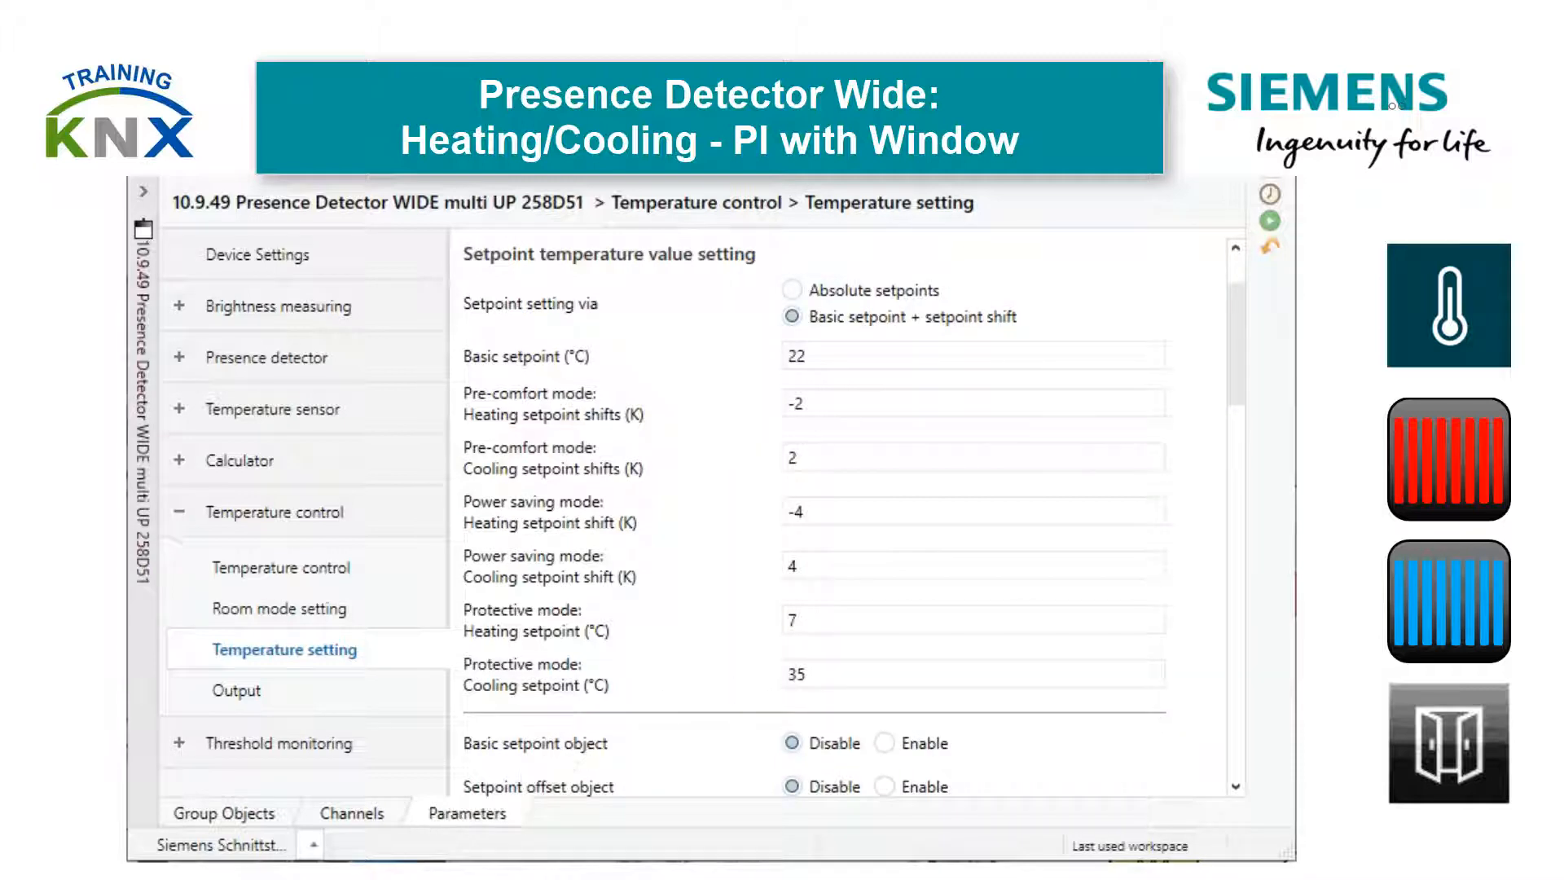
Set the heating output to PI control with a proportional range of 4 K and a Steady (8-bit) control value.
{"action": "left_click", "coordinate": [236, 690]}
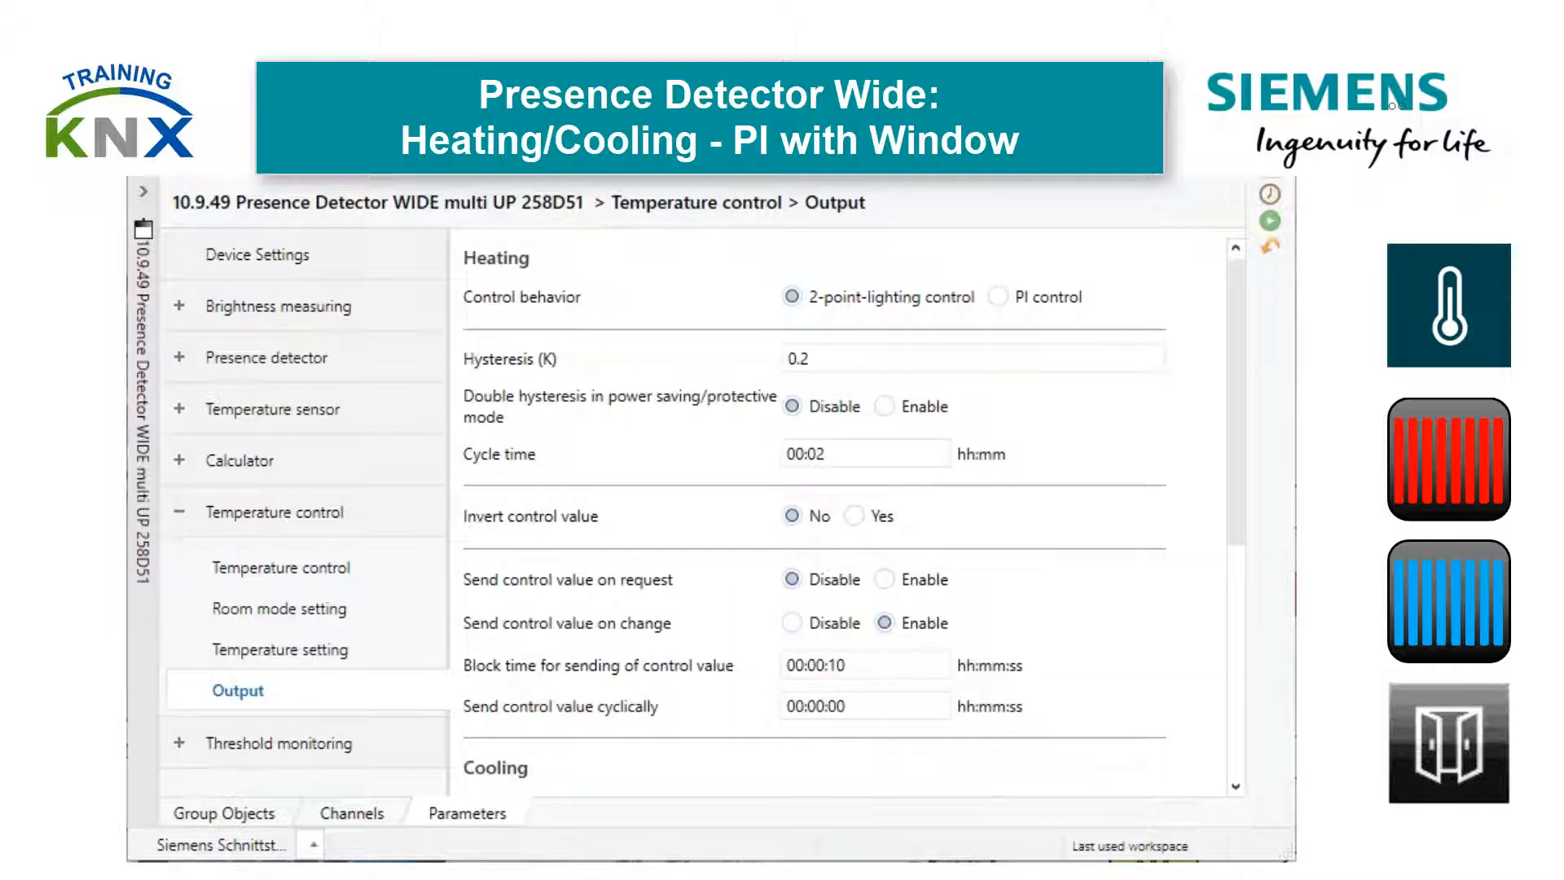
{"action": "left_click", "coordinate": [999, 297]}
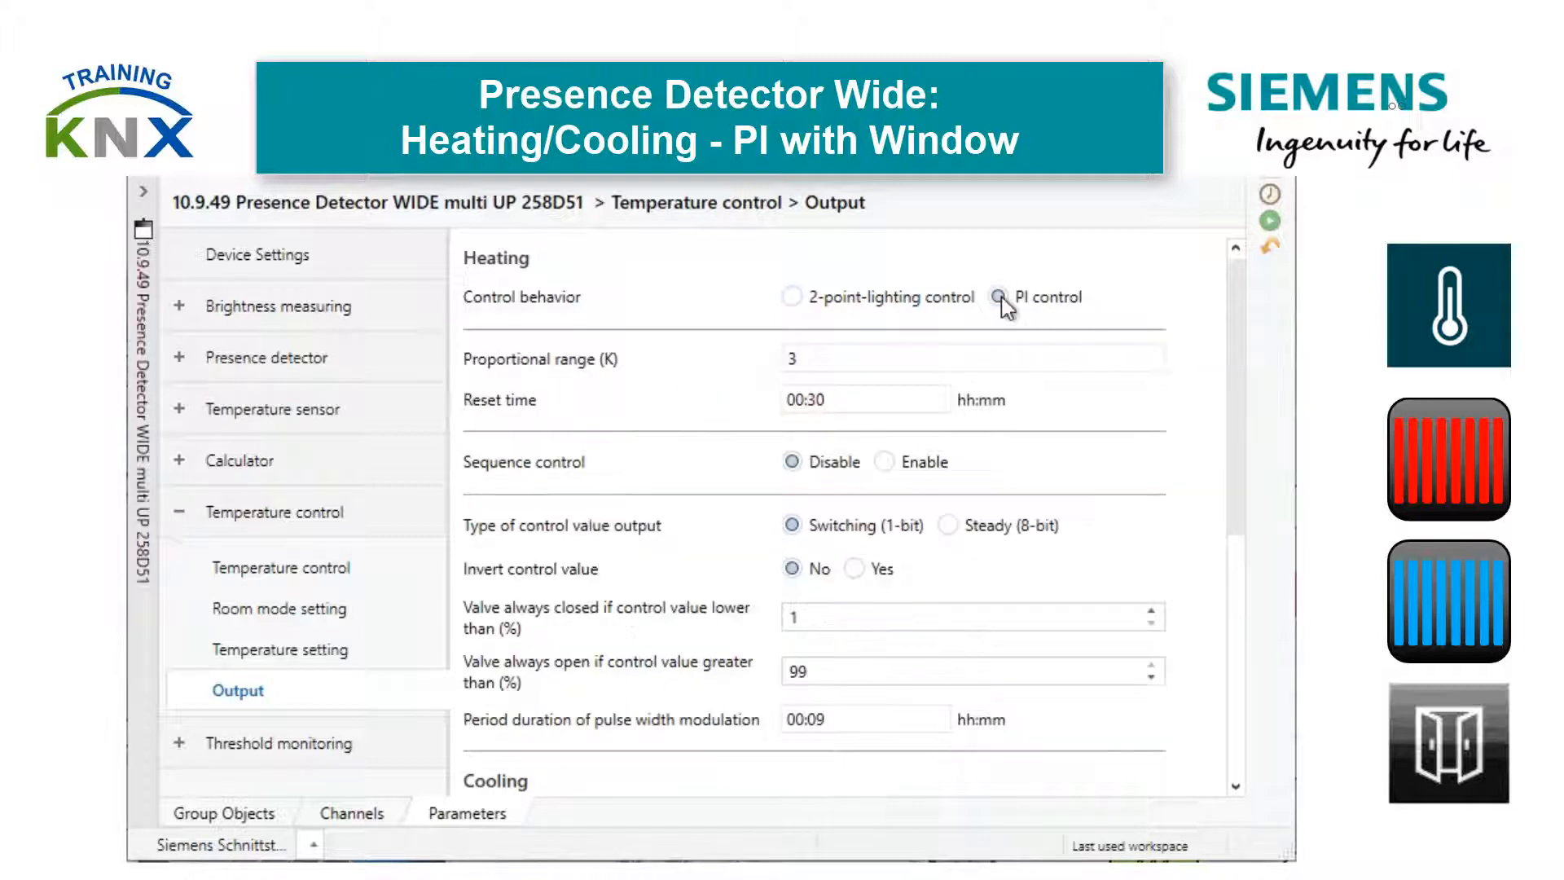
{"action": "left_click", "coordinate": [818, 358]}
{"action": "type", "text": "4"}
{"action": "left_click", "coordinate": [837, 401]}
{"action": "left_click", "coordinate": [837, 401]}
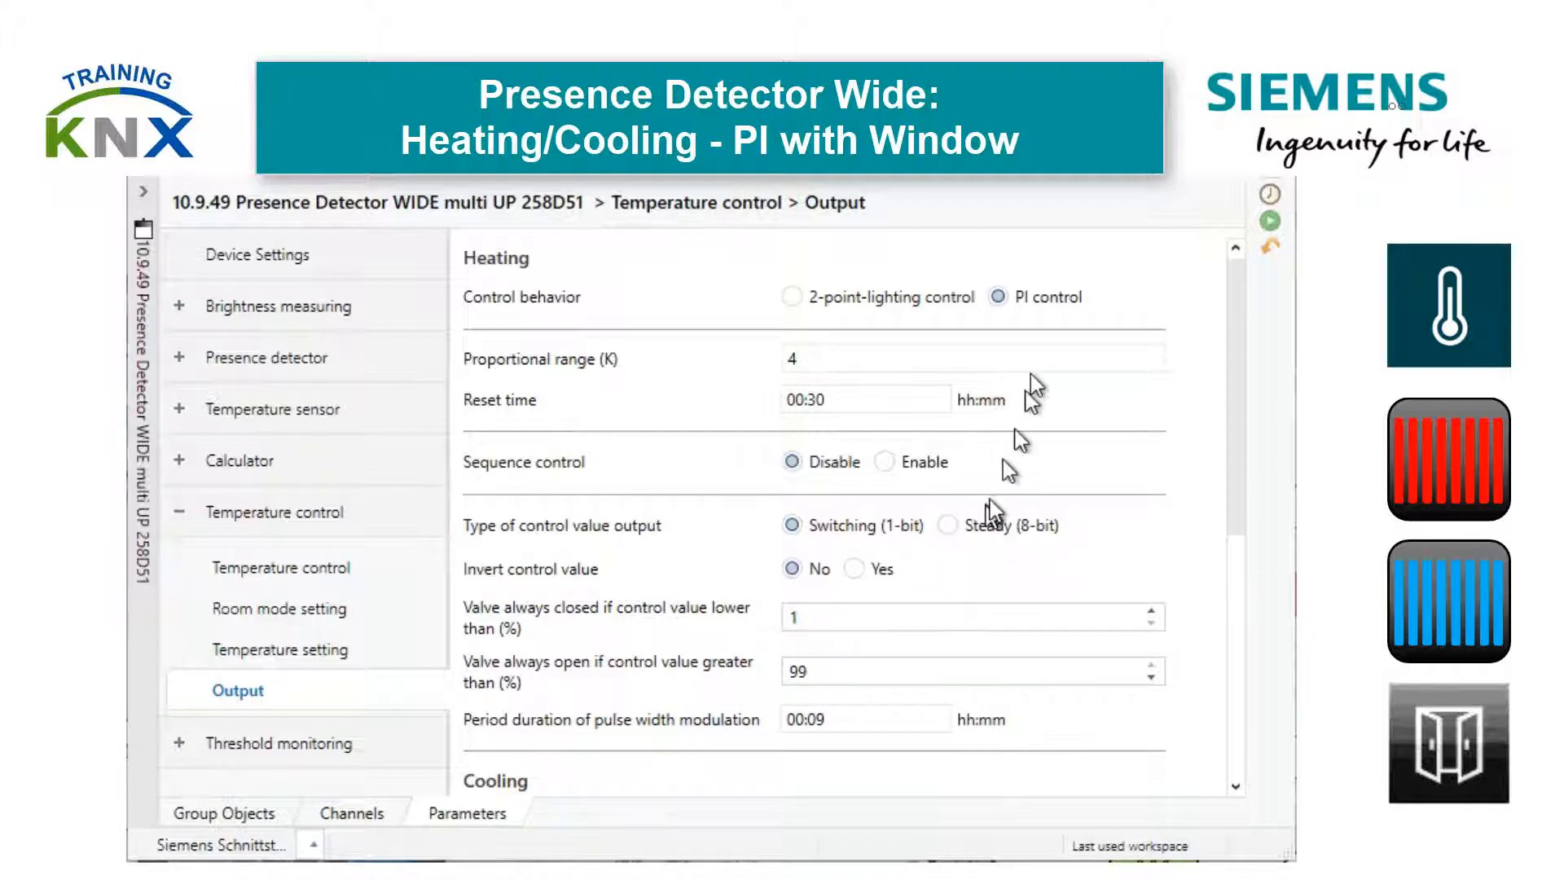
{"action": "left_click", "coordinate": [947, 525]}
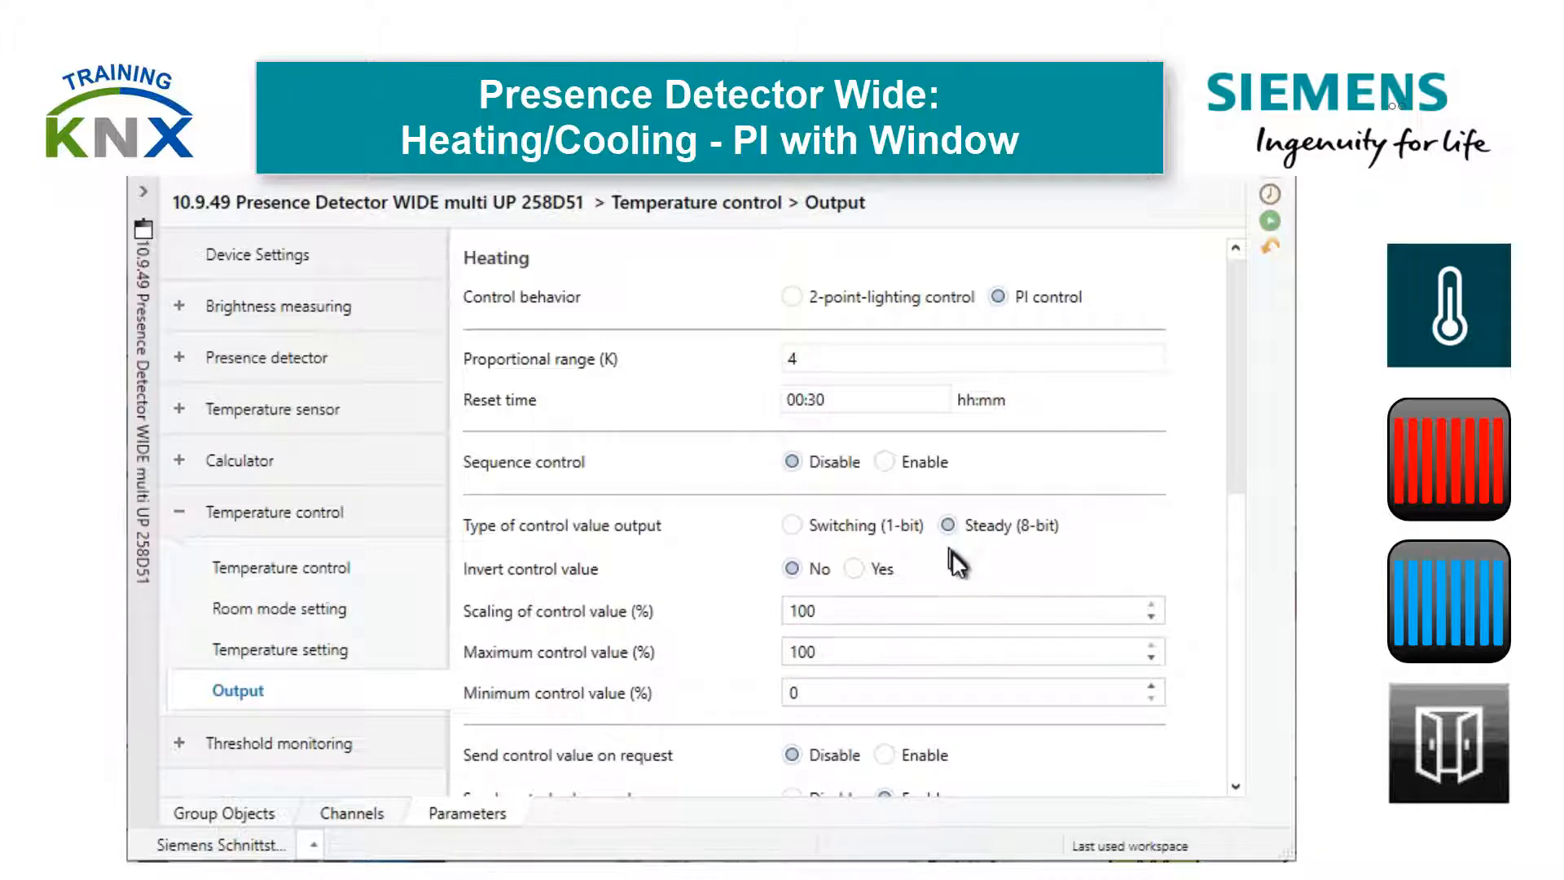
Set the cooling output's control behavior to PI control with a proportional range of 4 K.
{"action": "scroll", "coordinate": [951, 550], "scroll_direction": "down", "scroll_amount": 3}
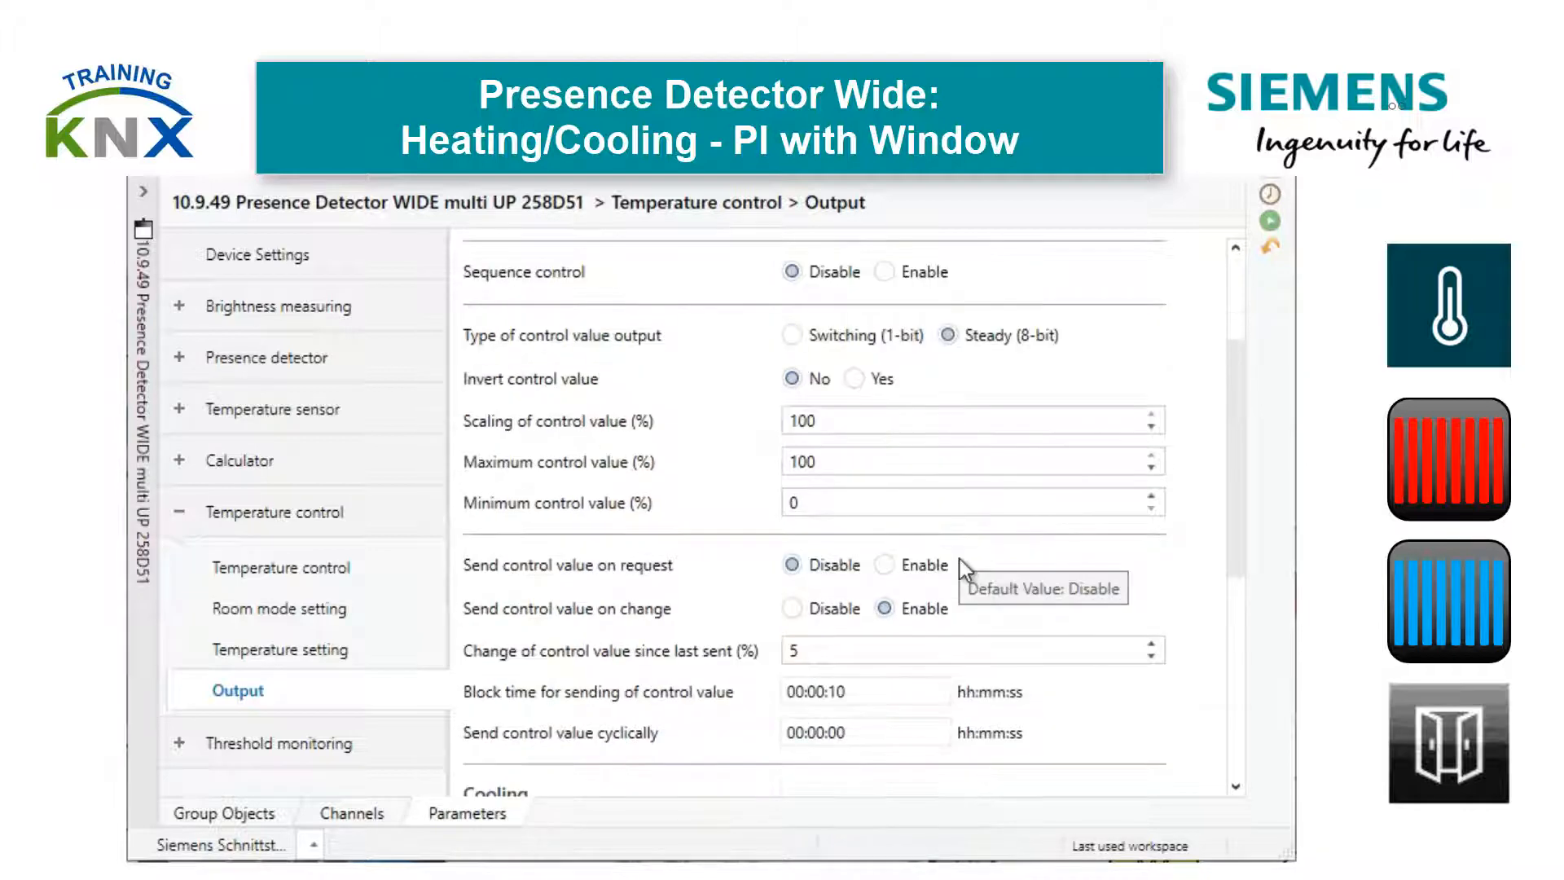
{"action": "scroll", "coordinate": [959, 559], "scroll_direction": "down", "scroll_amount": 1}
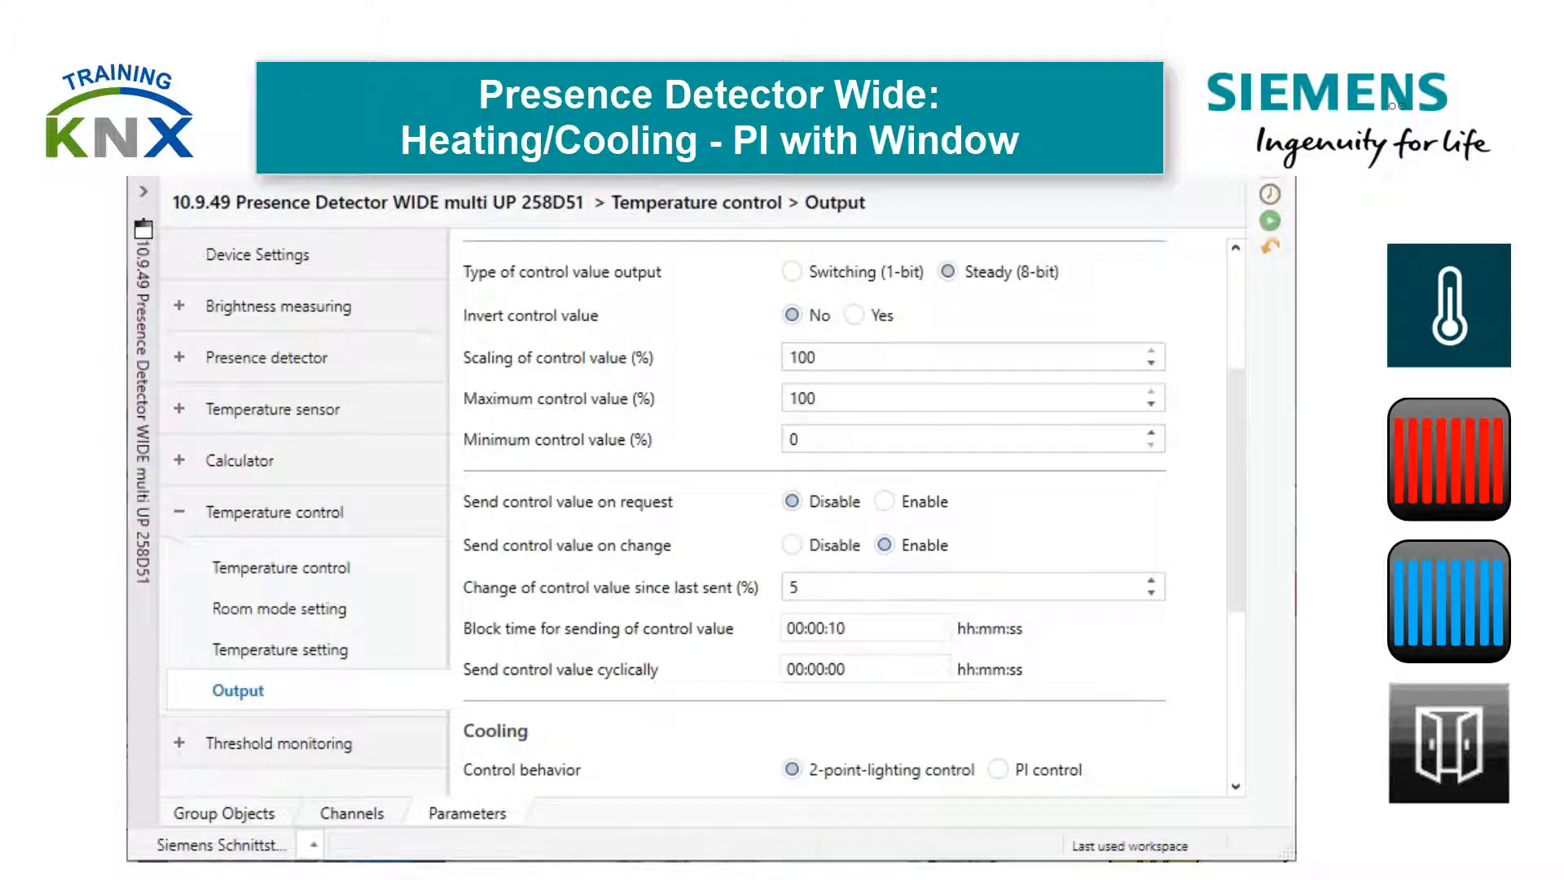
{"action": "scroll", "coordinate": [961, 382], "scroll_direction": "down", "scroll_amount": 1}
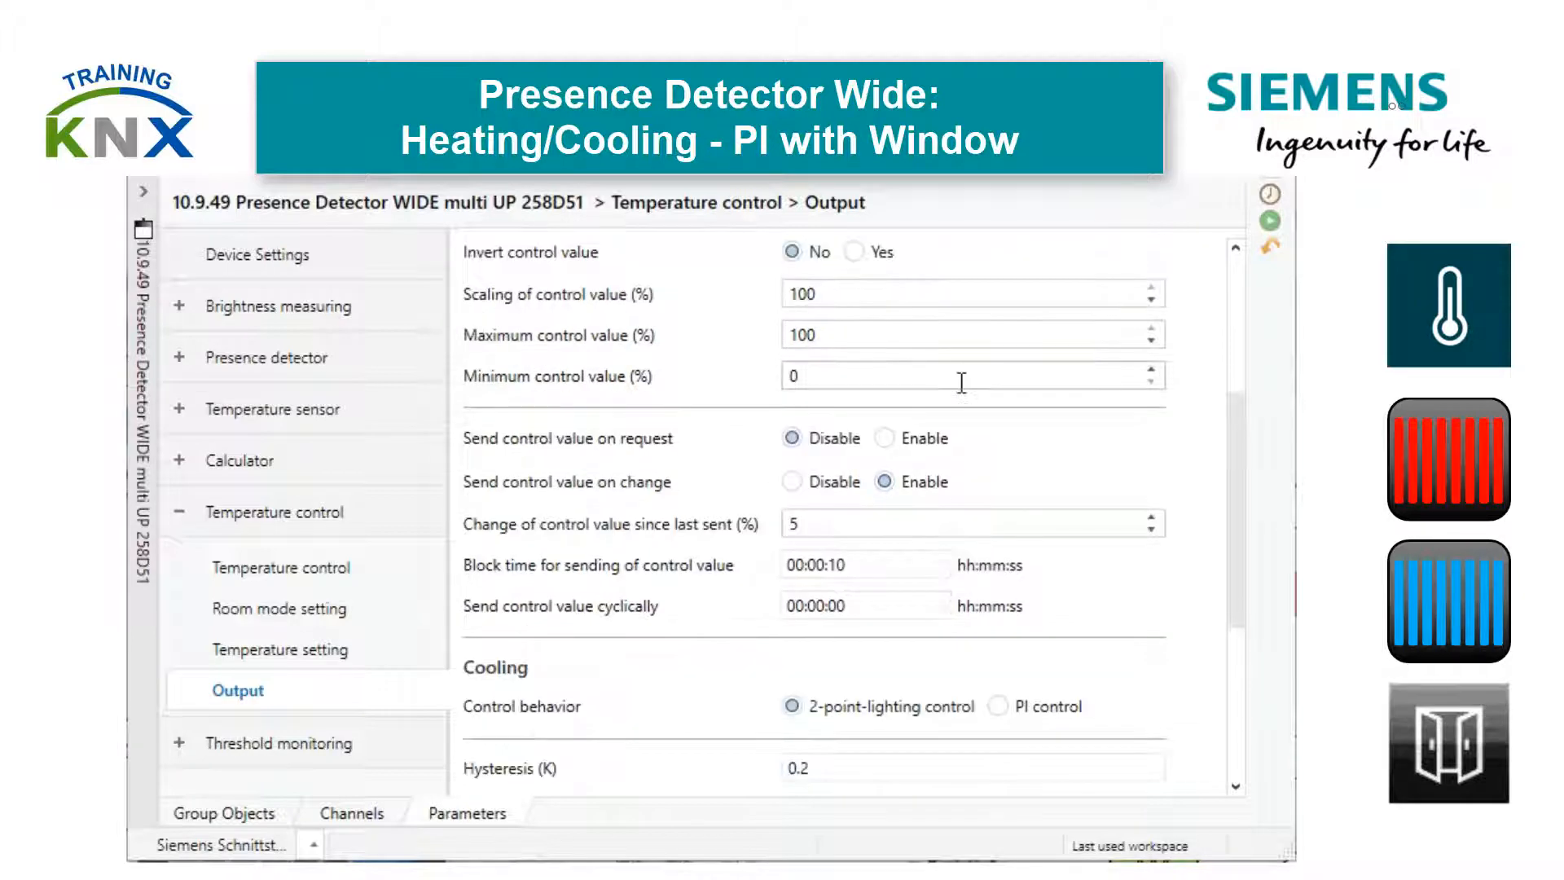
{"action": "scroll", "coordinate": [961, 382], "scroll_direction": "down", "scroll_amount": 4}
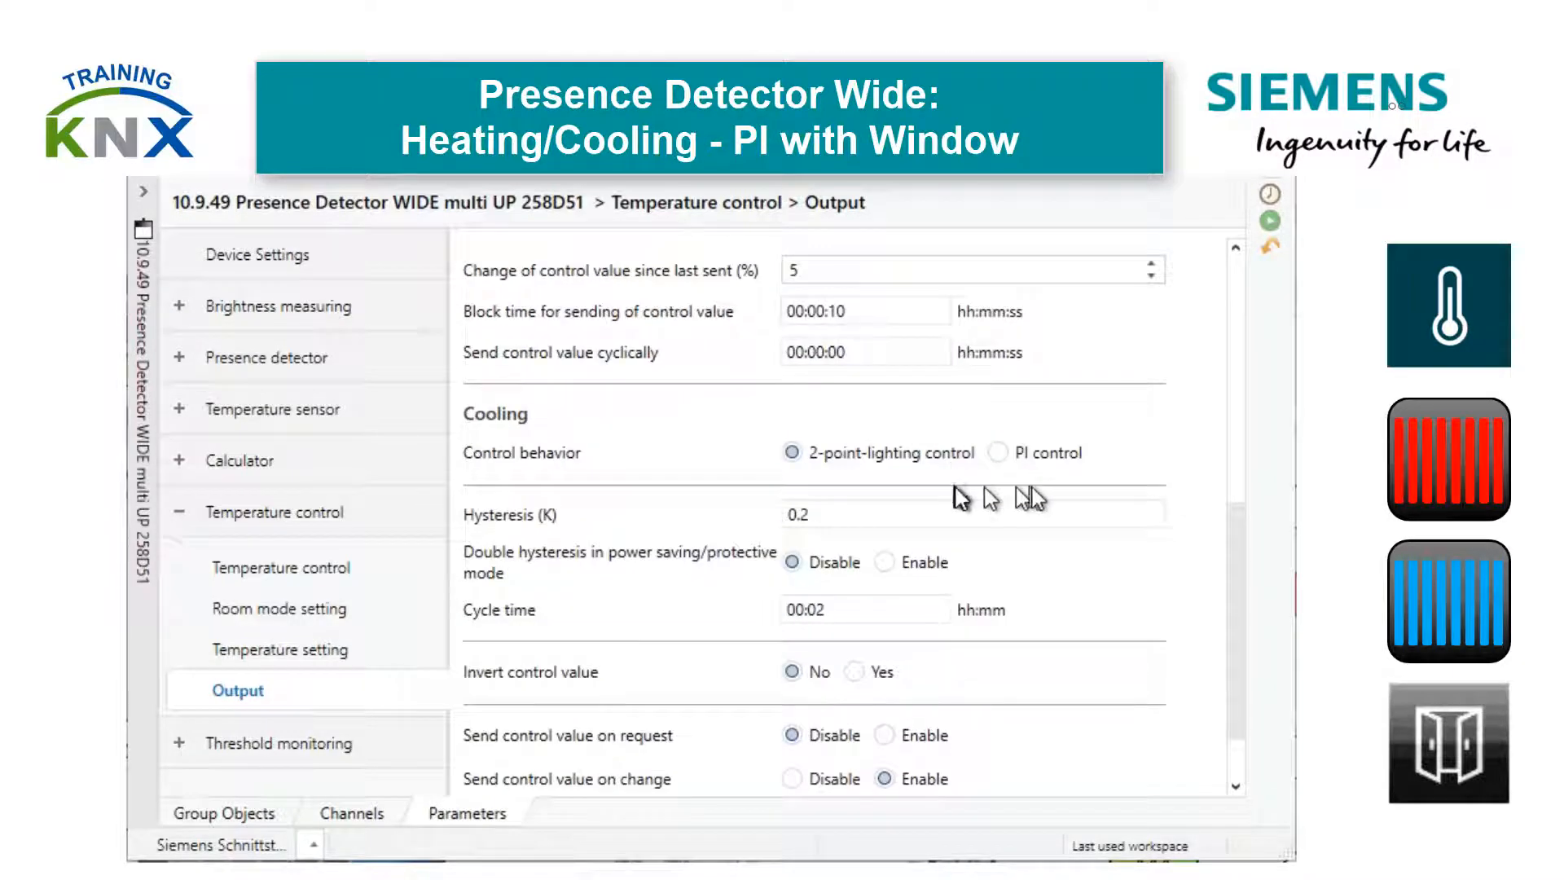
{"action": "scroll", "coordinate": [1033, 456], "scroll_direction": "down", "scroll_amount": 1}
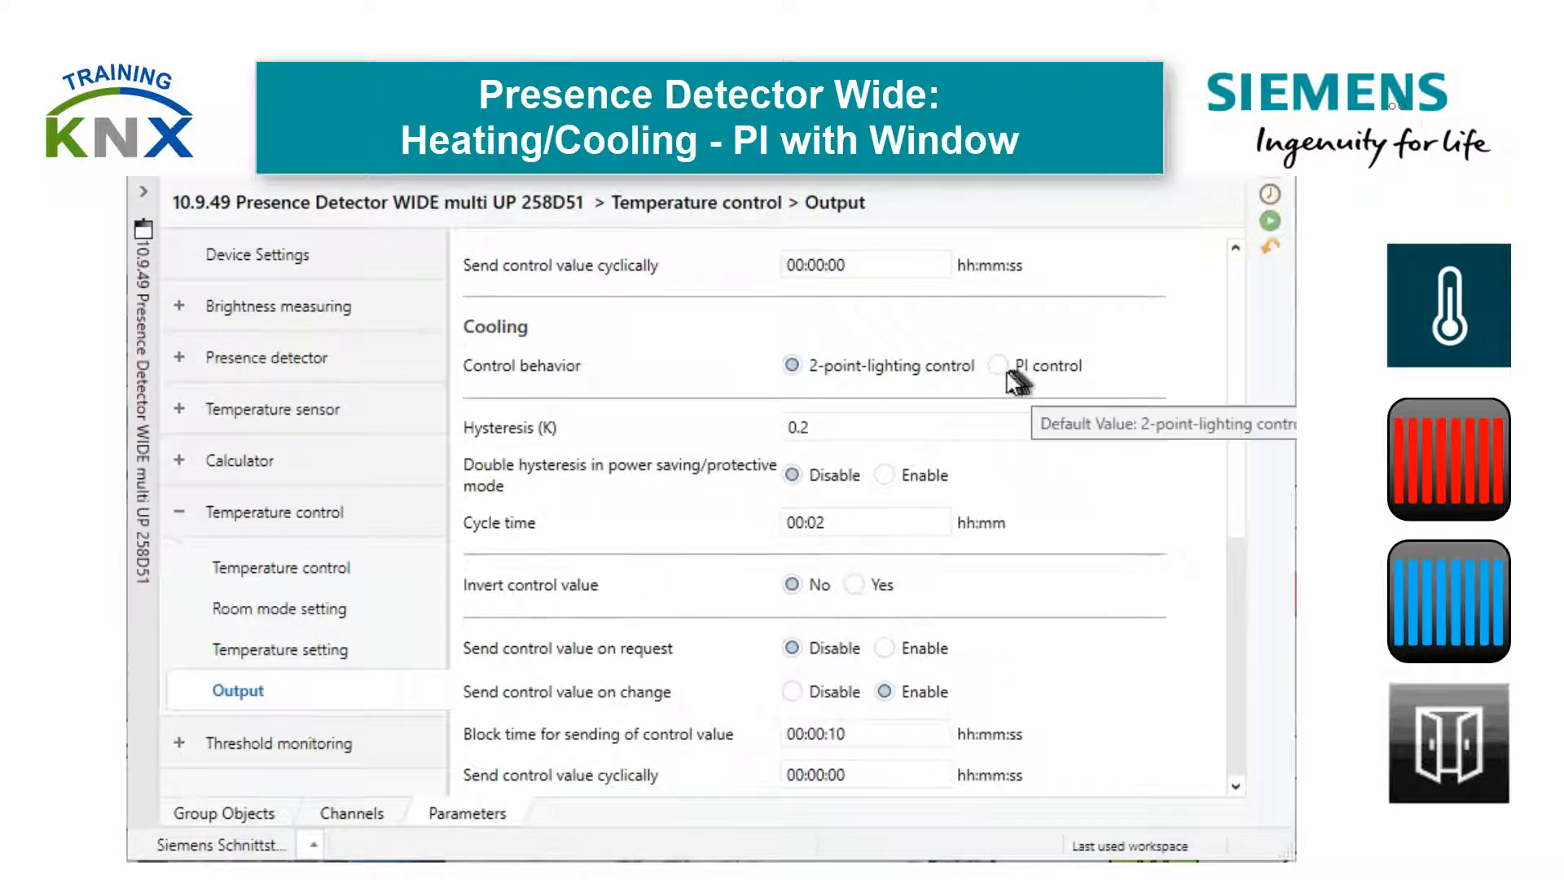
{"action": "left_click", "coordinate": [999, 365]}
{"action": "scroll", "coordinate": [1005, 392], "scroll_direction": "down", "scroll_amount": 1}
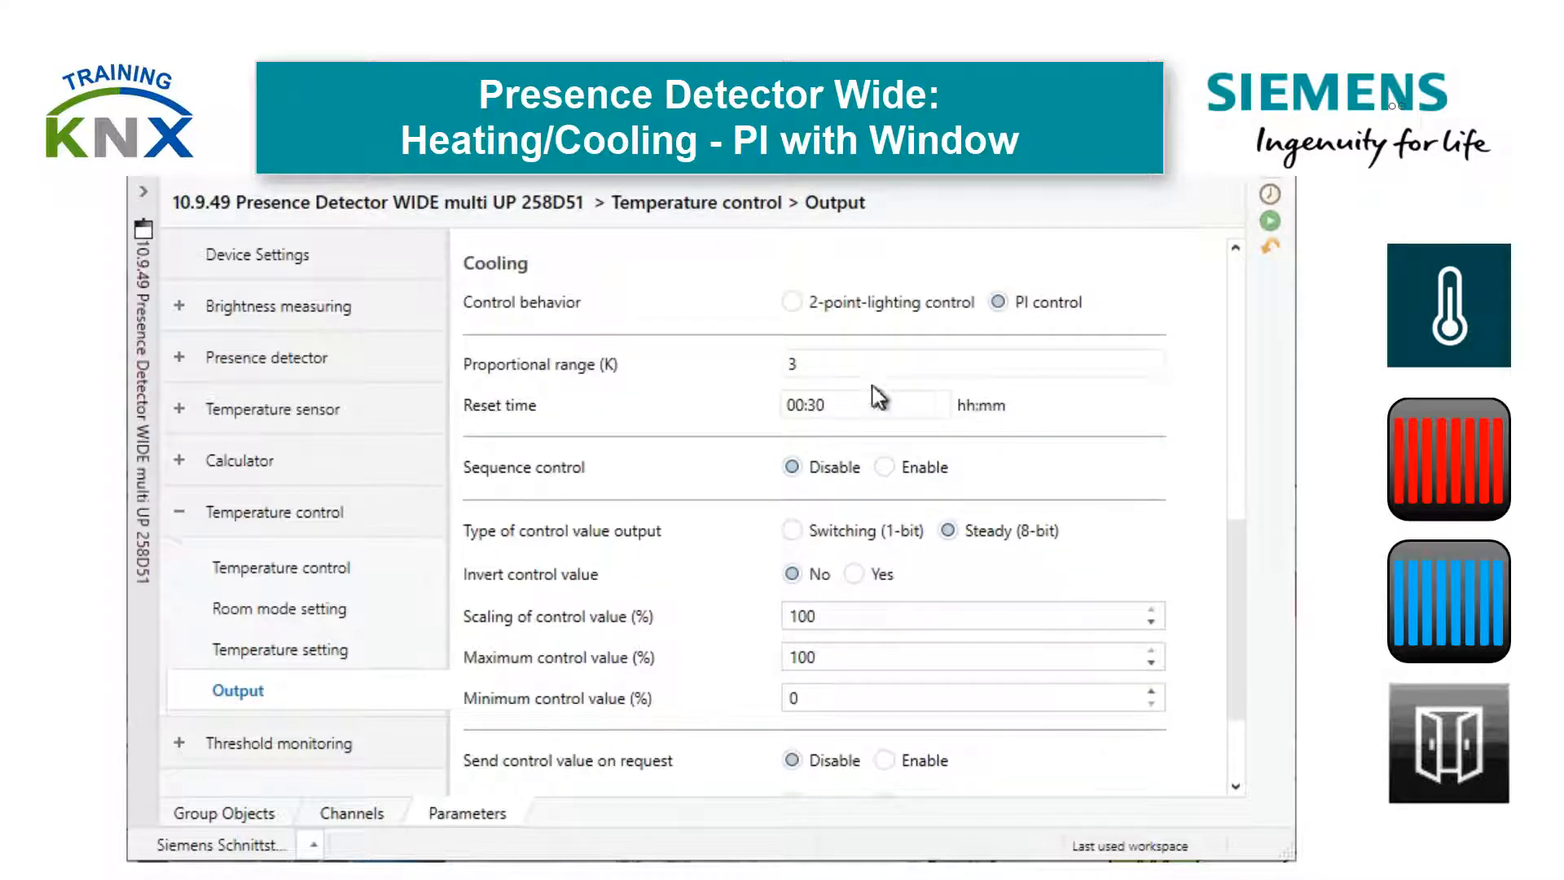
{"action": "double_click", "coordinate": [847, 366]}
{"action": "type", "text": "4"}
{"action": "double_click", "coordinate": [831, 405]}
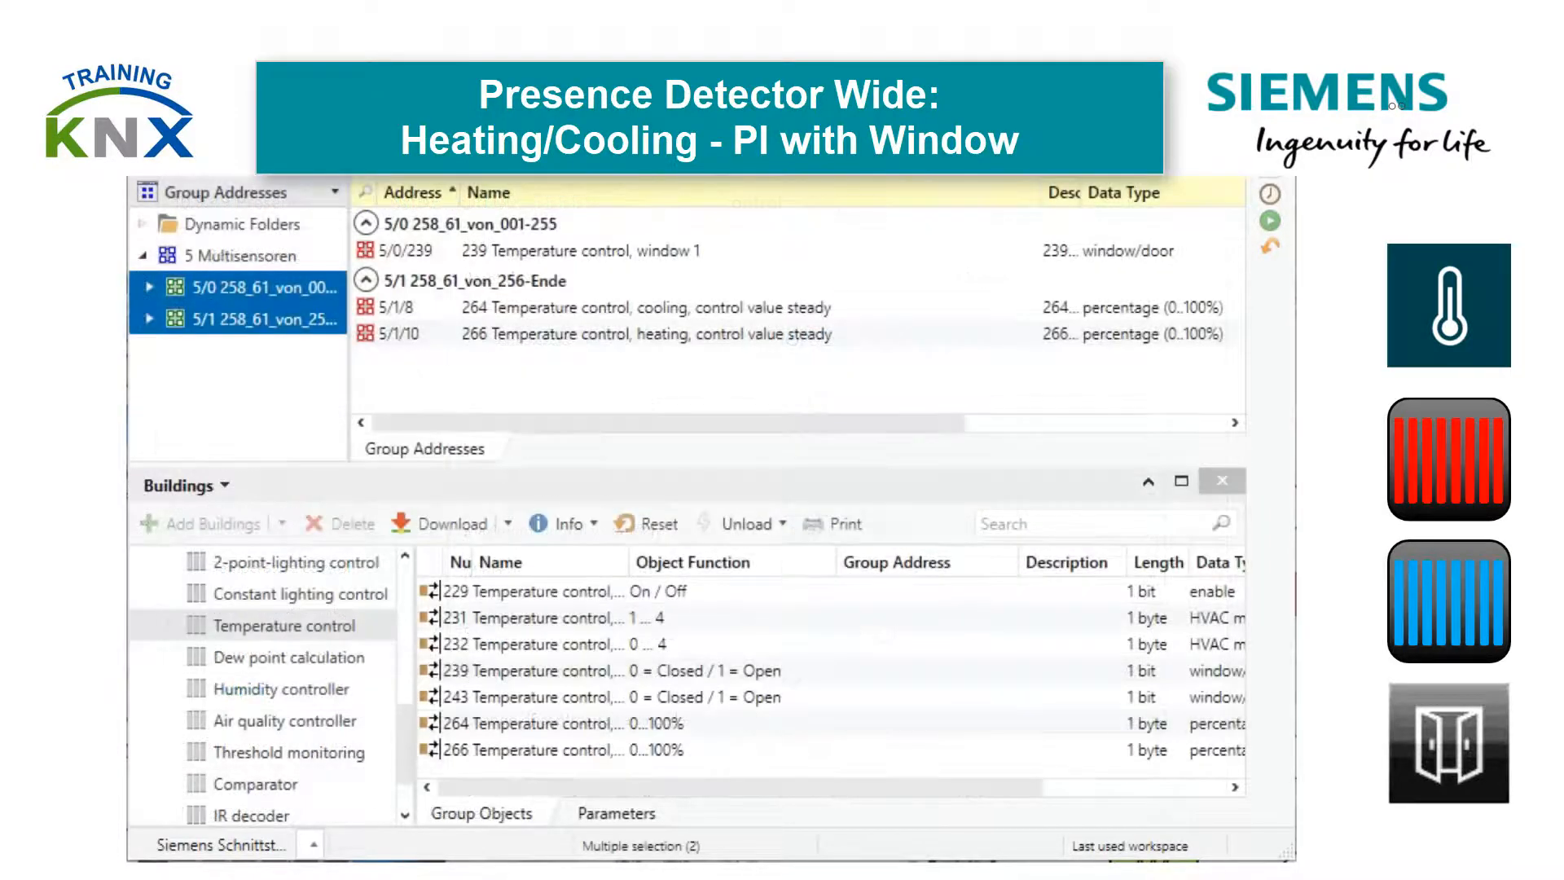
Link group address 5/1/8 to cooling control value object 264 and 5/1/10 to heating control value object 266.
{"action": "left_click", "coordinate": [766, 309]}
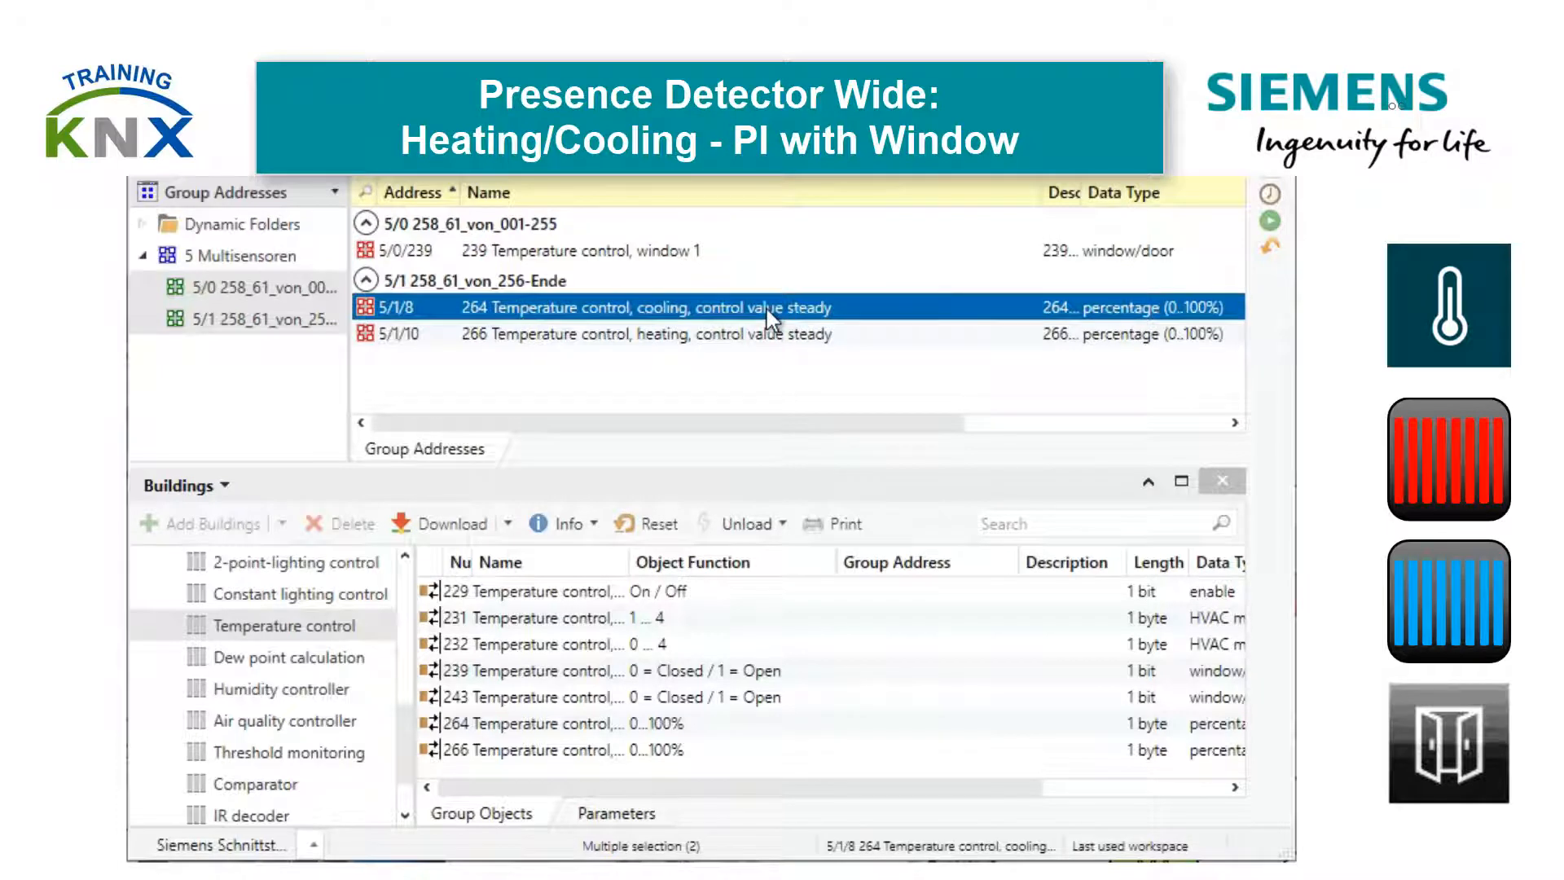
{"action": "left_click_drag", "start_coordinate": [765, 309], "coordinate": [770, 728]}
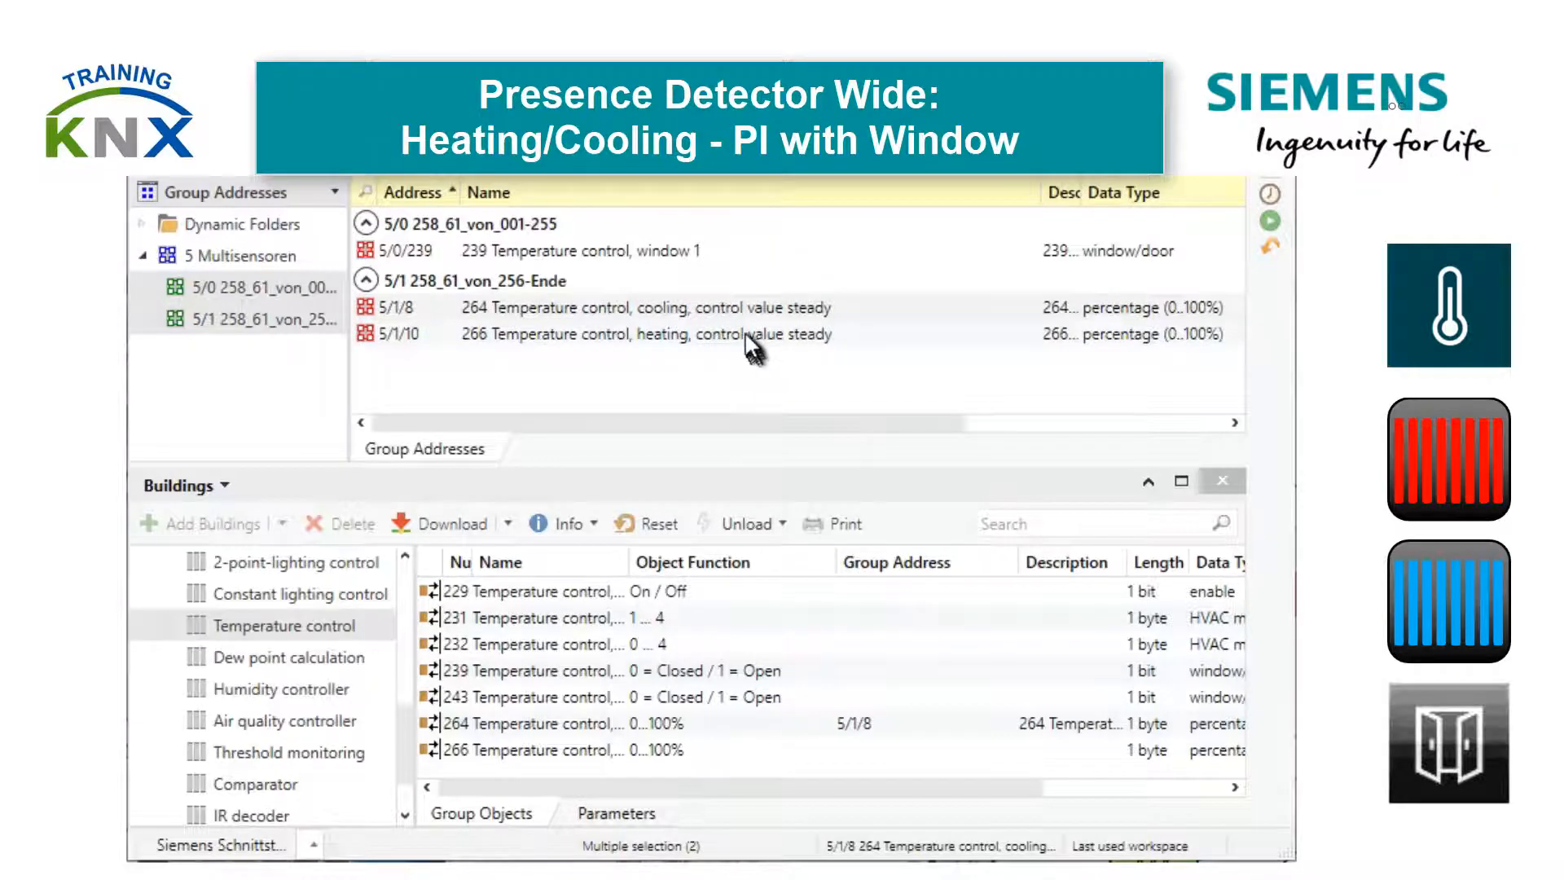
{"action": "left_click_drag", "start_coordinate": [745, 334], "coordinate": [783, 749]}
Widen the group objects' Name column, narrow the Group Address column, and link 5/0/239 to window 1 object 239.
{"action": "left_click", "coordinate": [638, 564]}
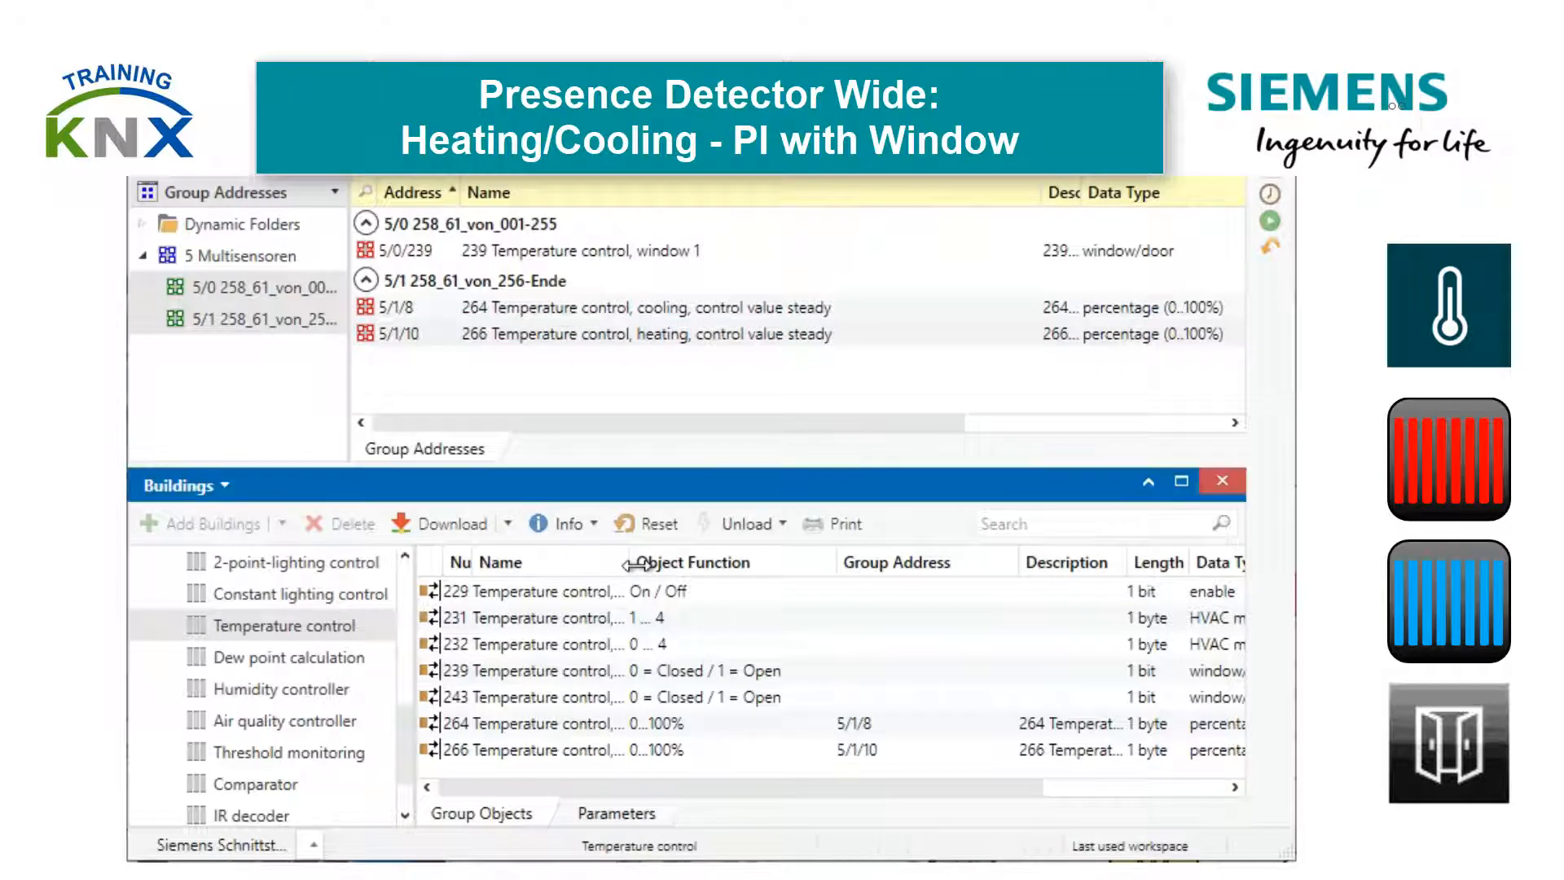
{"action": "left_click_drag", "start_coordinate": [633, 564], "coordinate": [783, 591]}
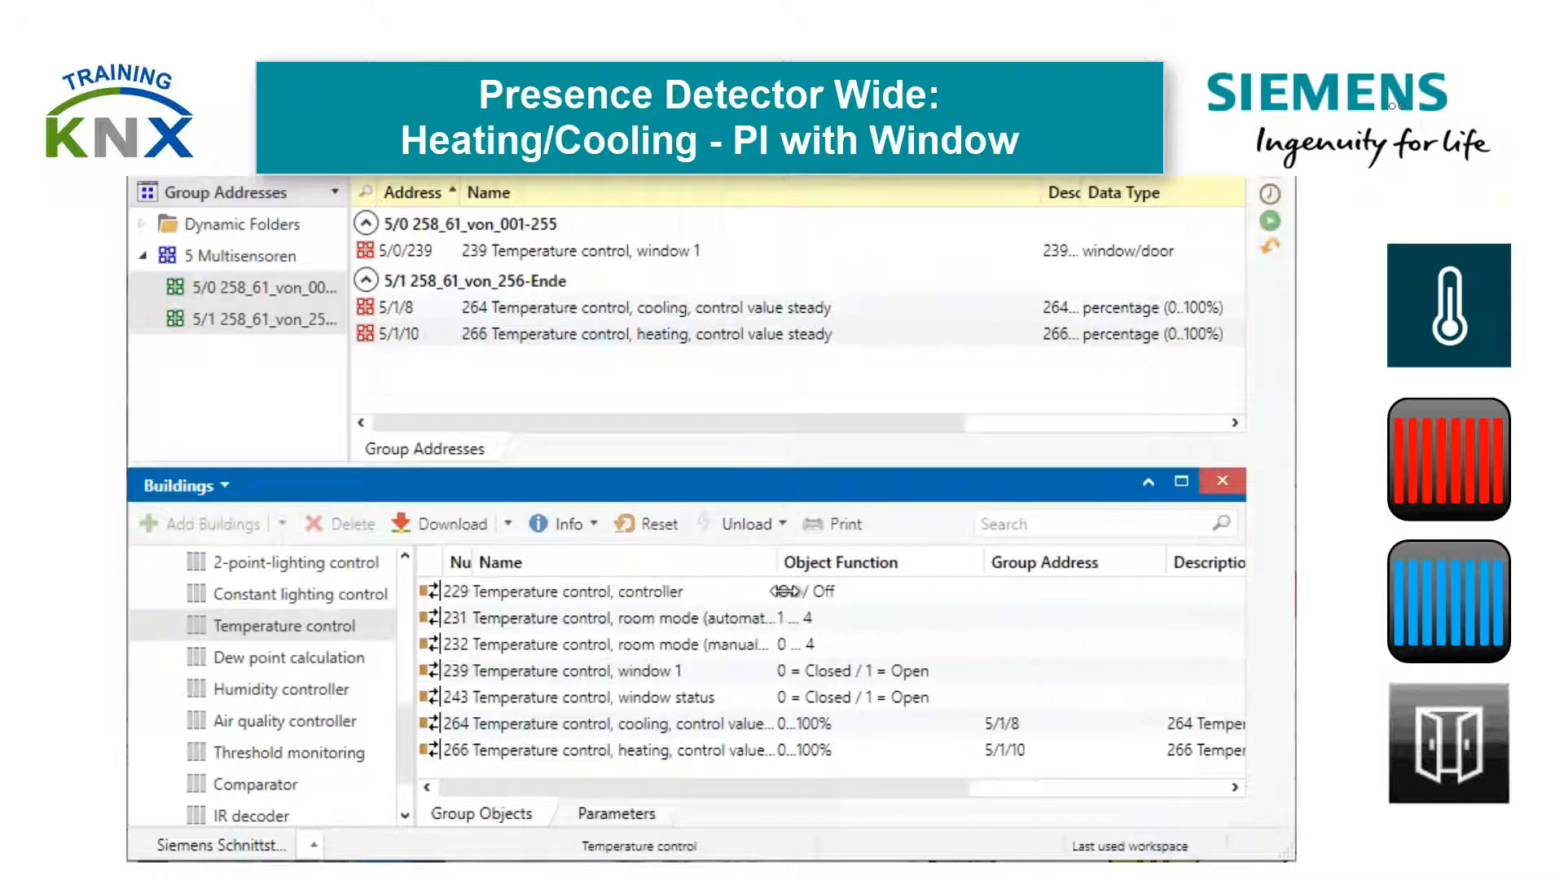
{"action": "left_click_drag", "start_coordinate": [1166, 564], "coordinate": [1094, 588]}
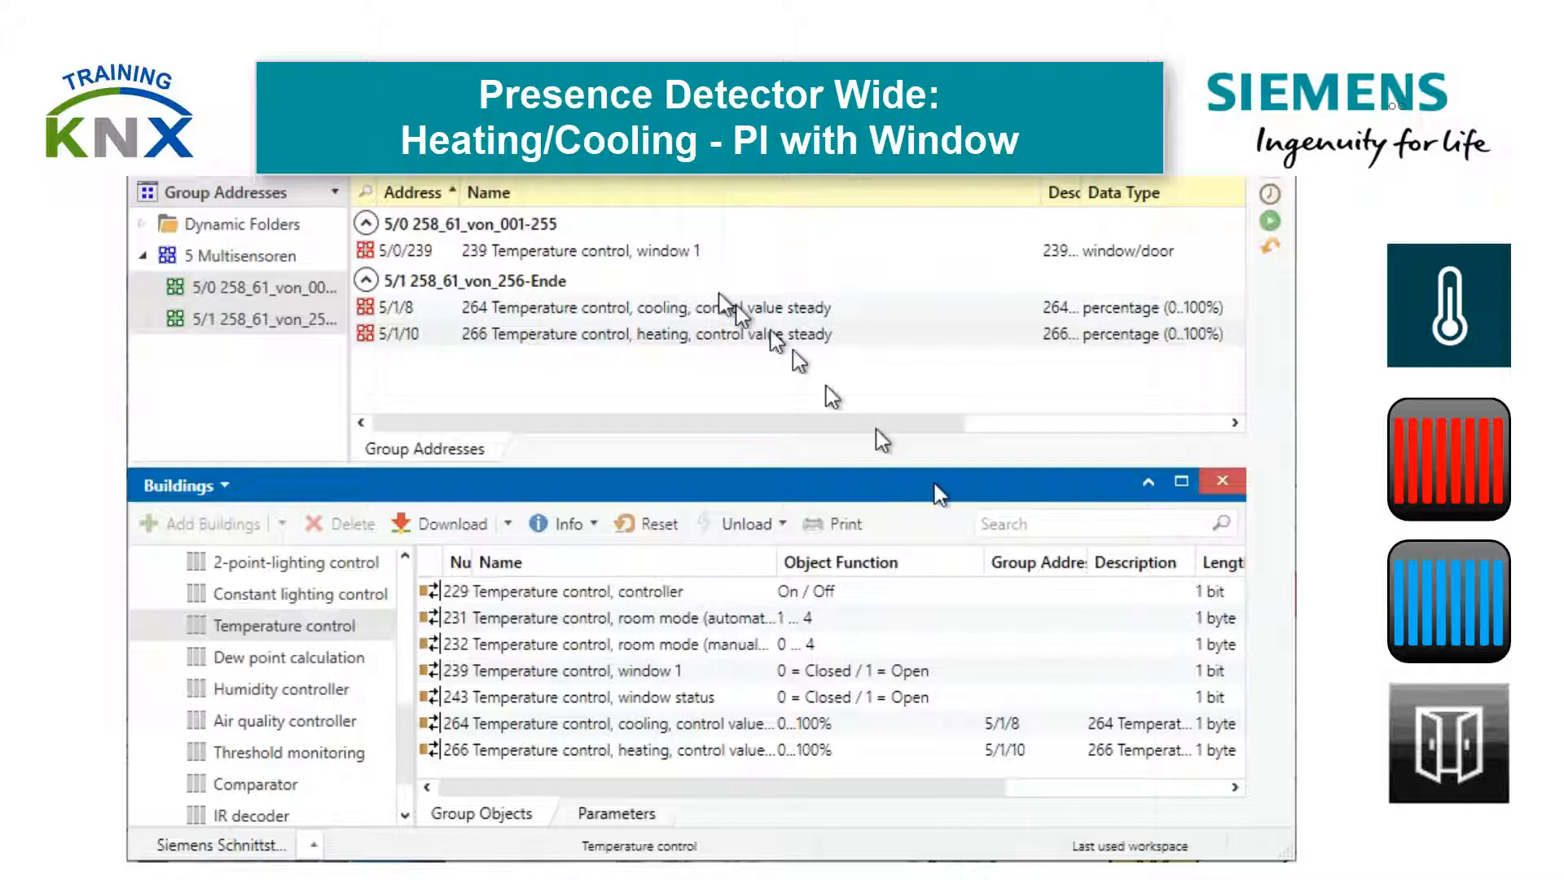
{"action": "left_click_drag", "start_coordinate": [621, 240], "coordinate": [691, 668]}
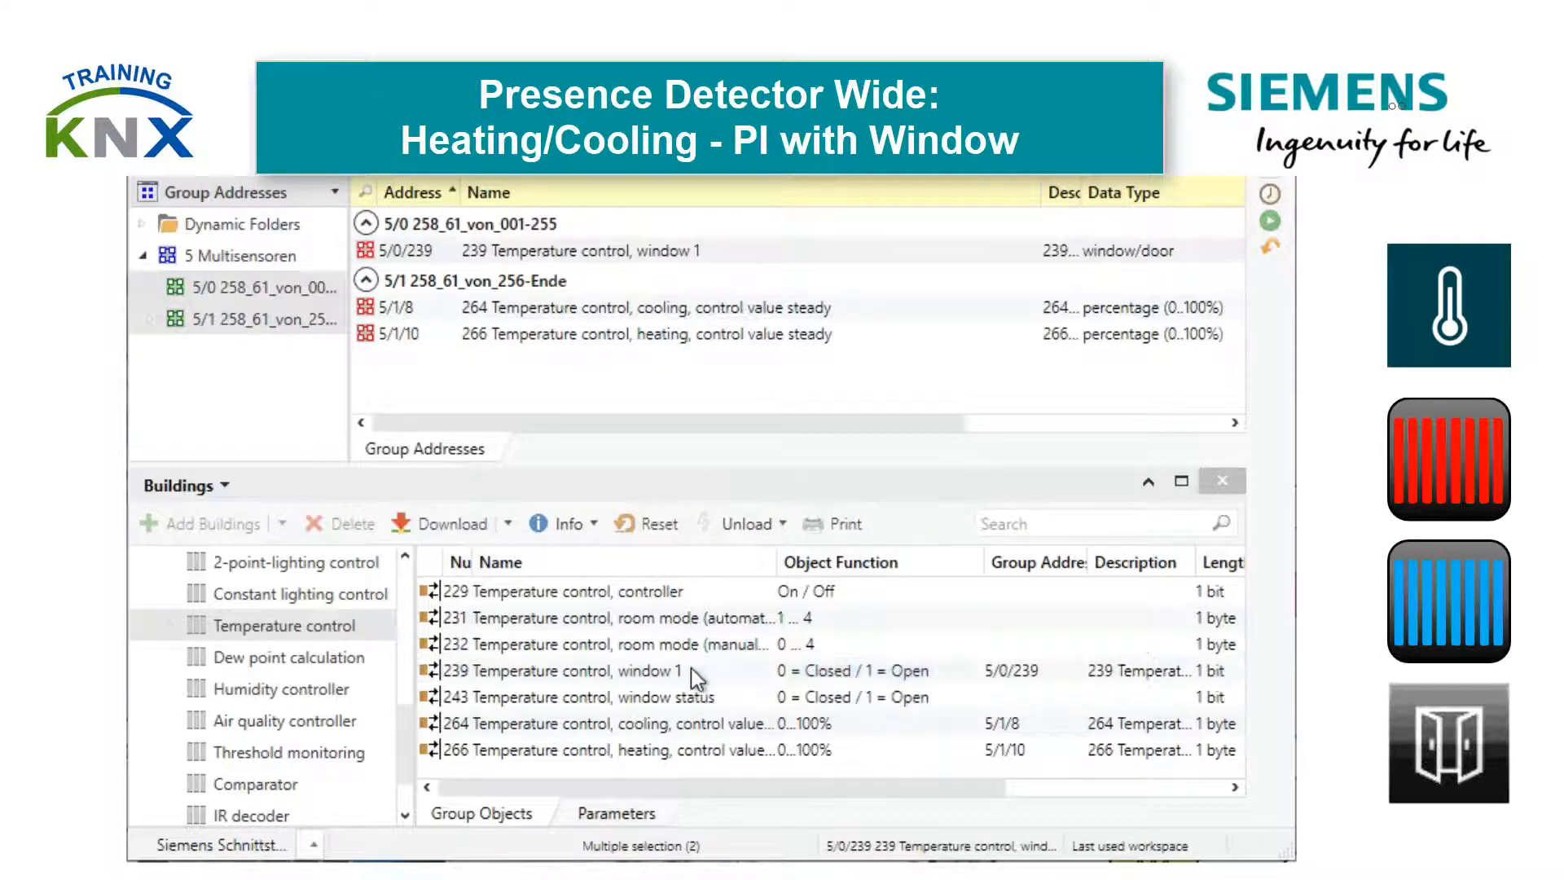